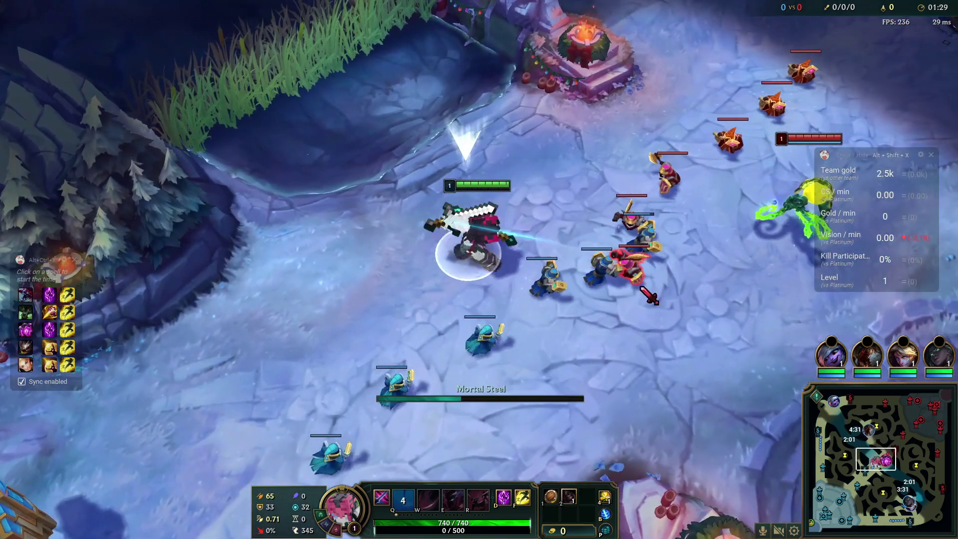
Reposition the champion behind the allied minions in mid lane and attack the front enemy melee minion with Mortal Steel
right_click(368, 336)
right_click(339, 434)
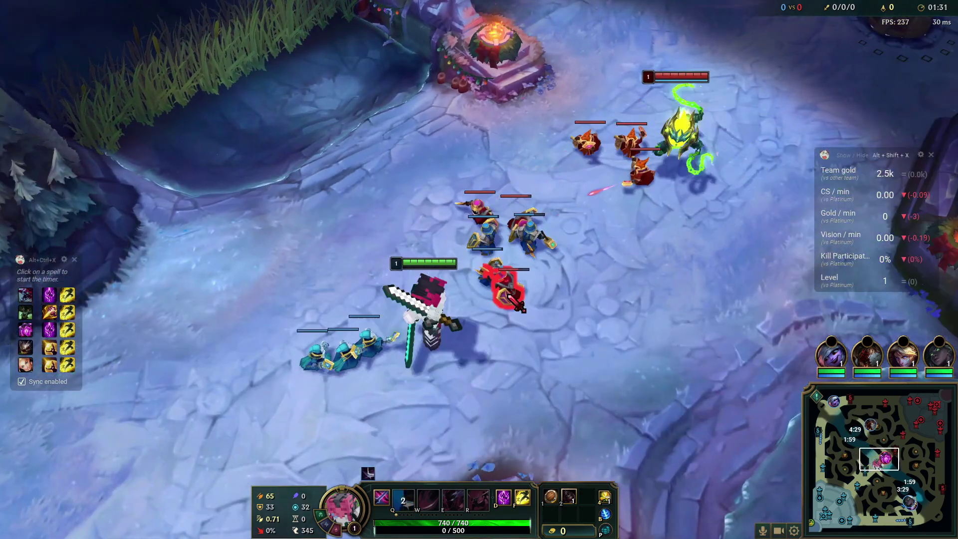
right_click(310, 406)
right_click(492, 279)
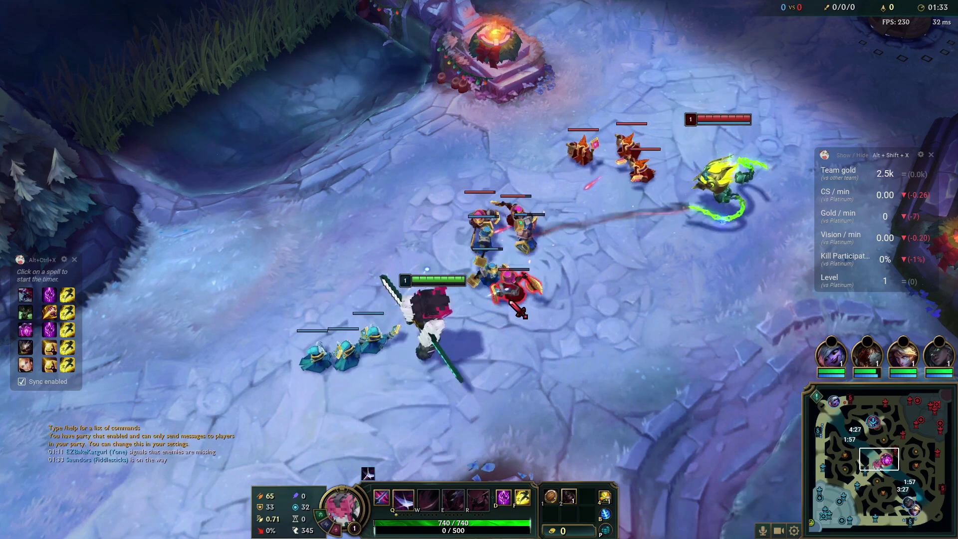
key(q)
right_click(317, 391)
right_click(265, 325)
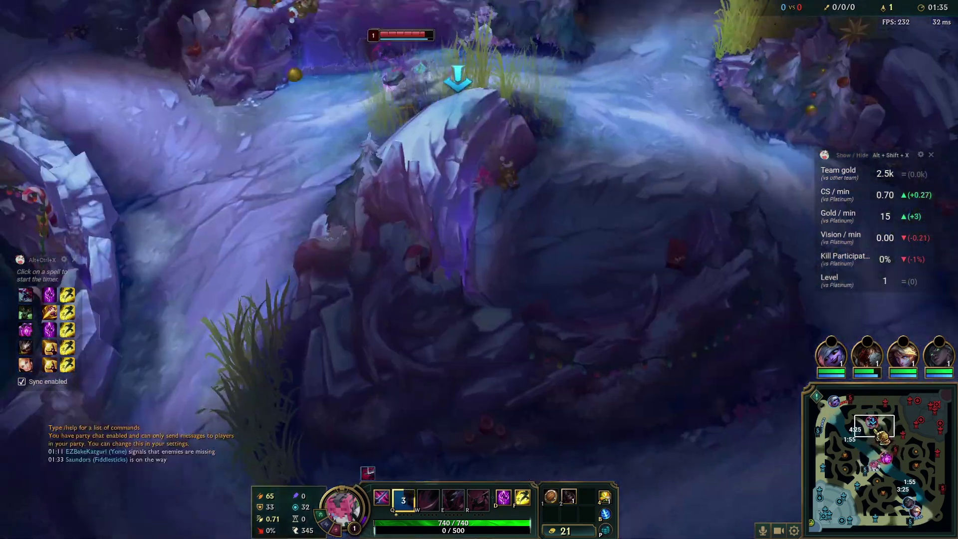
right_click(666, 214)
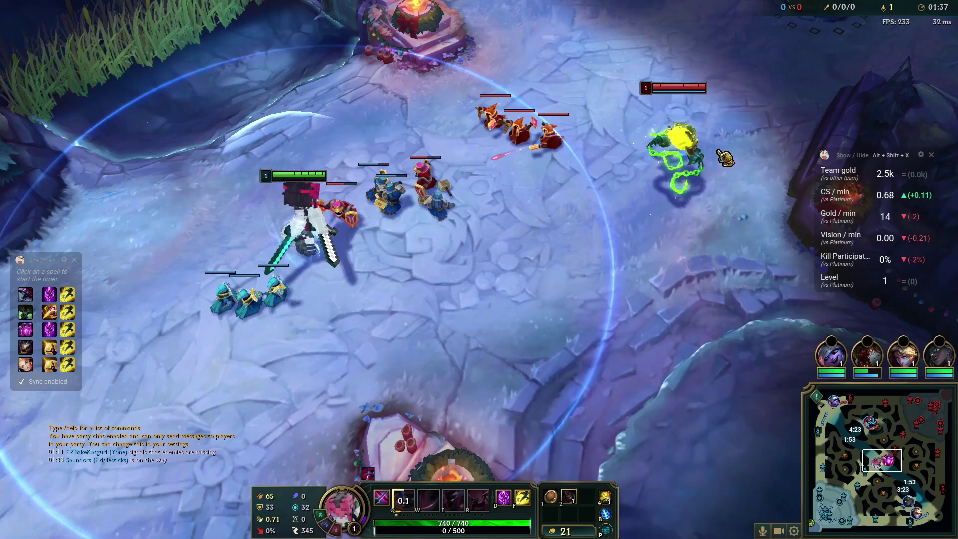
Finish off the remaining enemy melee minions with Mortal Steel while moving up along the lane
right_click(155, 341)
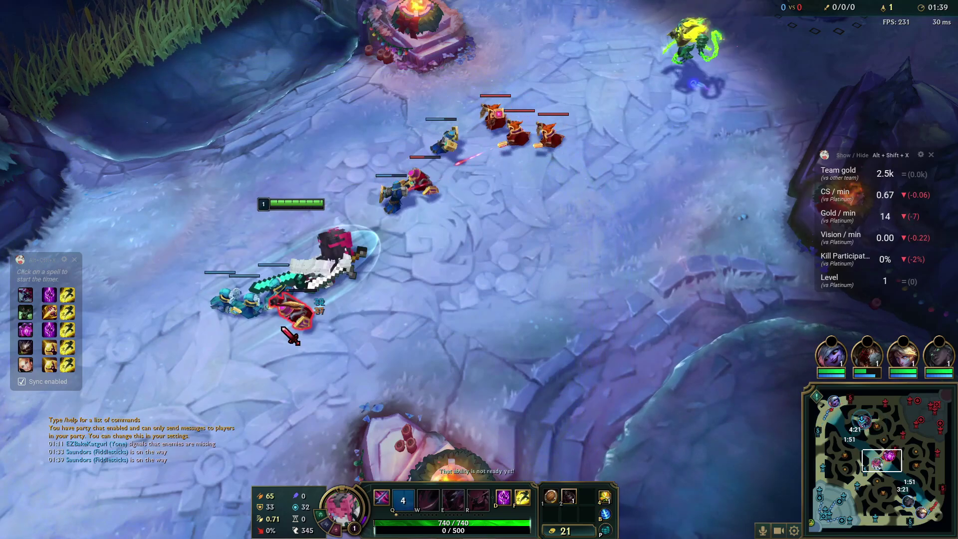
key(q)
key(q)
right_click(342, 102)
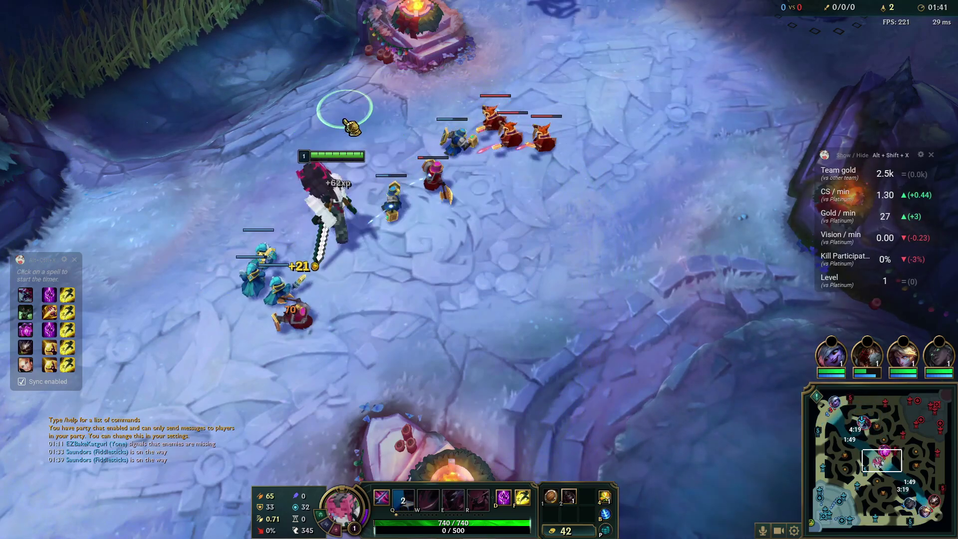
right_click(425, 110)
key(q)
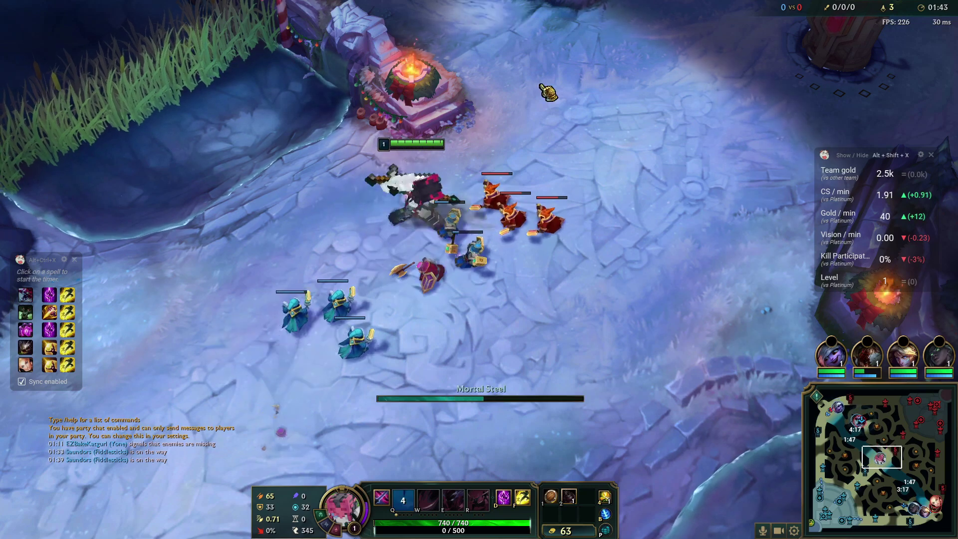
Circle around the enemy caster minions and strike them with Mortal Steel
right_click(528, 117)
right_click(562, 171)
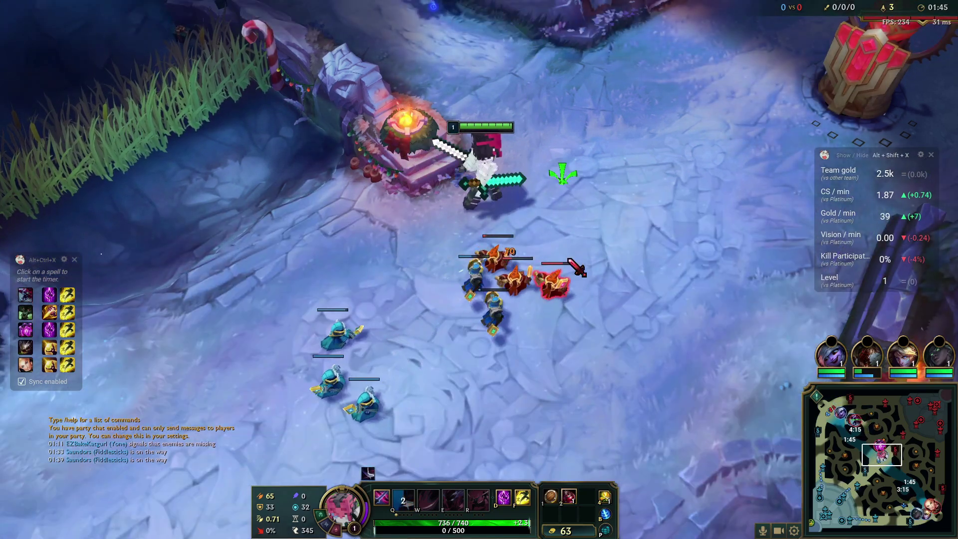
right_click(447, 272)
right_click(466, 336)
key(q)
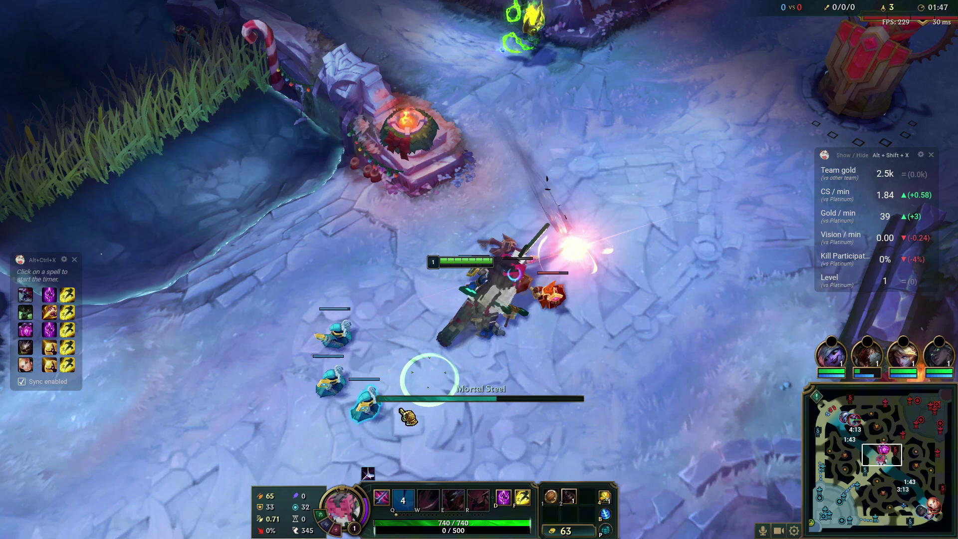
right_click(459, 438)
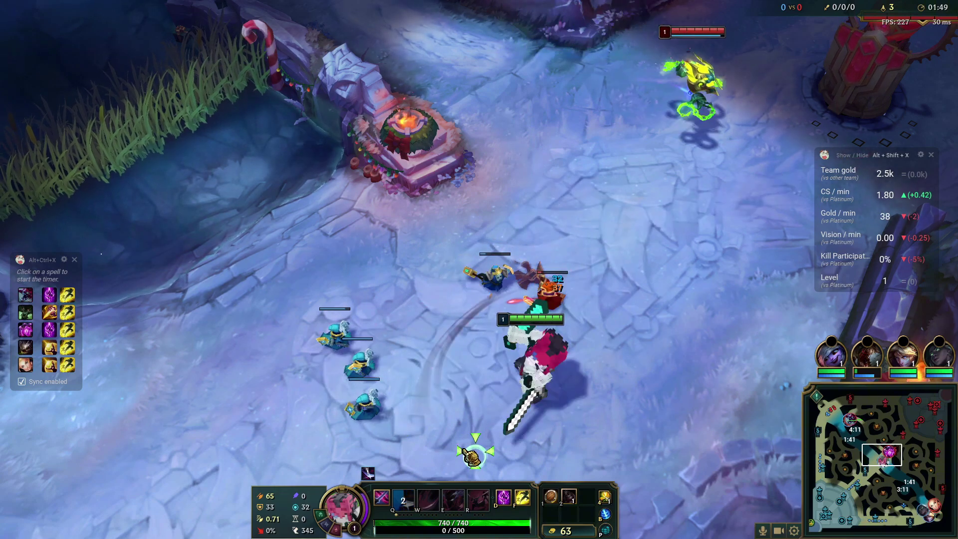
right_click(618, 367)
right_click(496, 385)
Walk the champion back down mid lane, check the top side of the map and the scoreboard
click(848, 418)
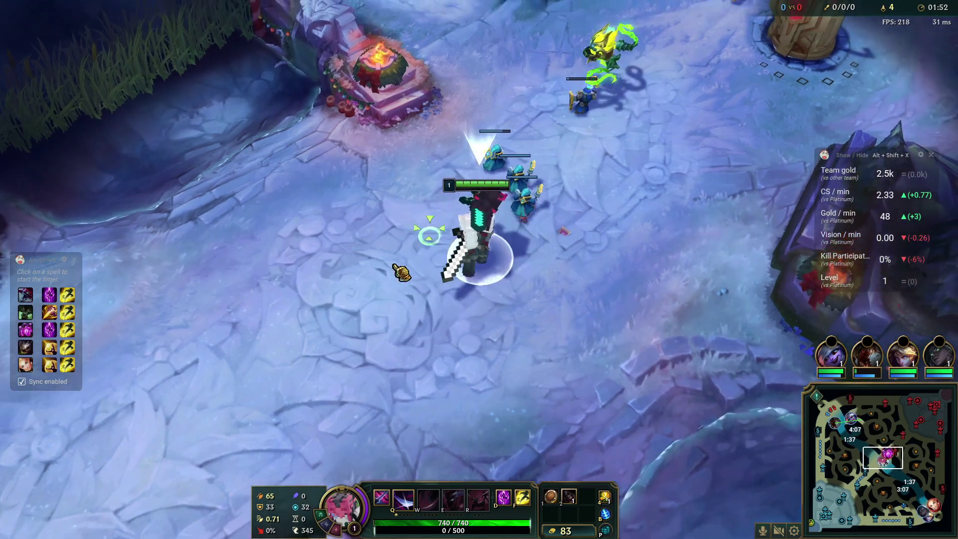
right_click(427, 295)
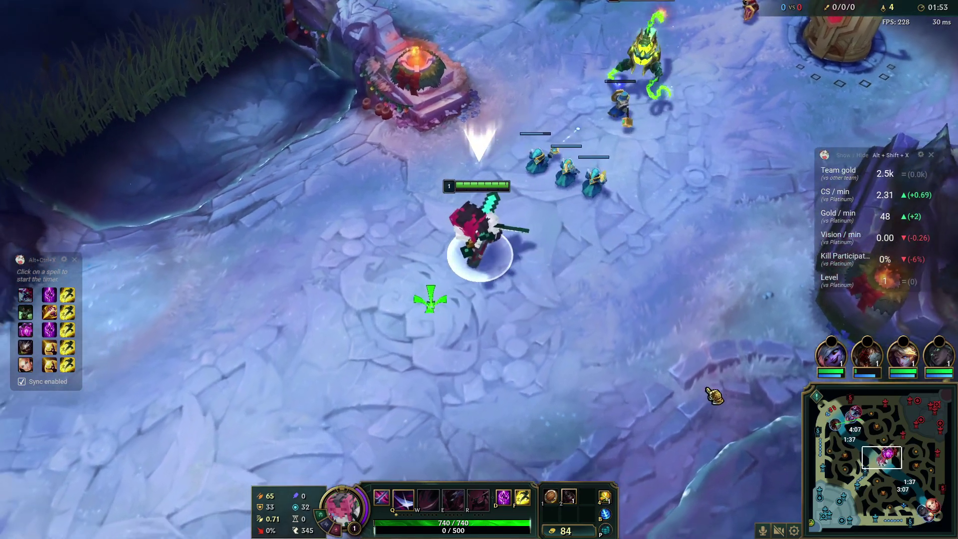
click(849, 418)
key(space)
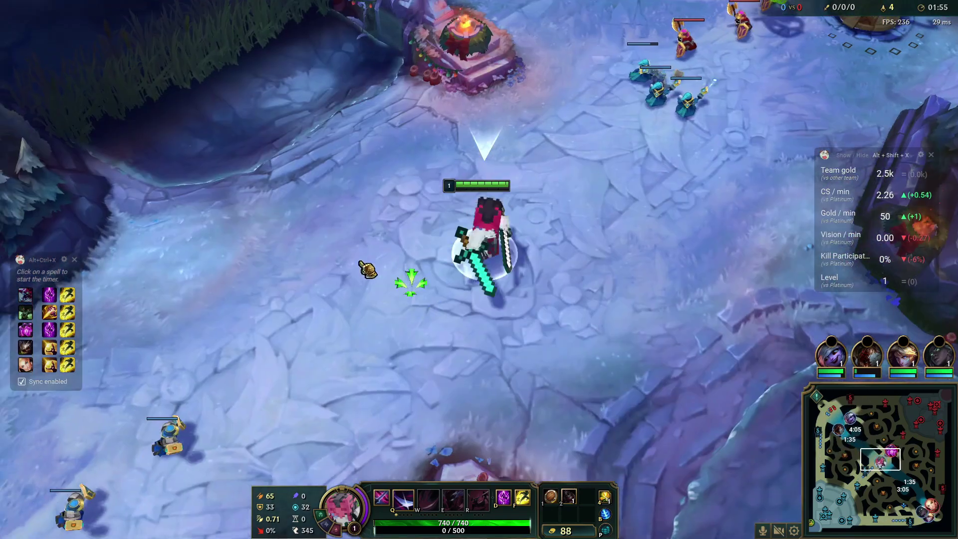
key(Tab)
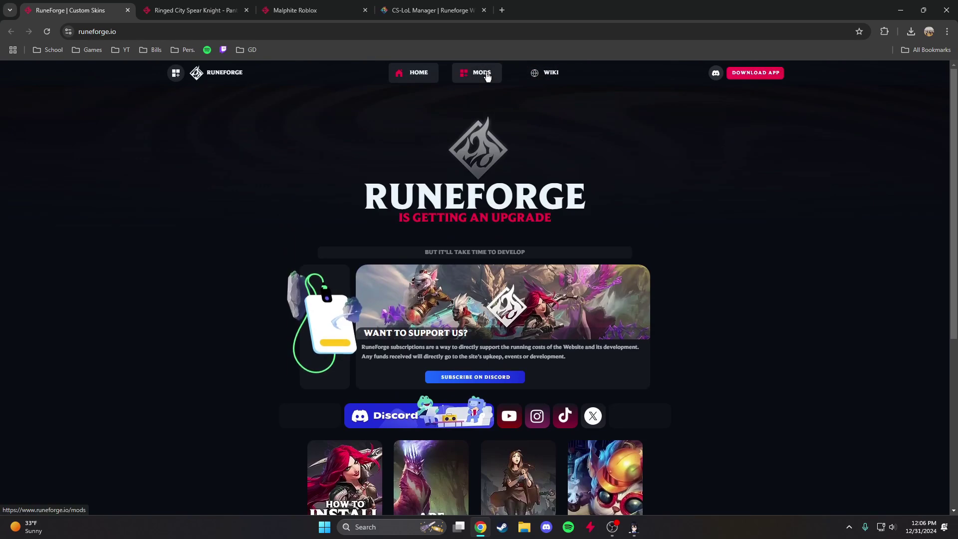
Open the RuneForge mods listing in the browser and filter it by the Maps category
click(488, 75)
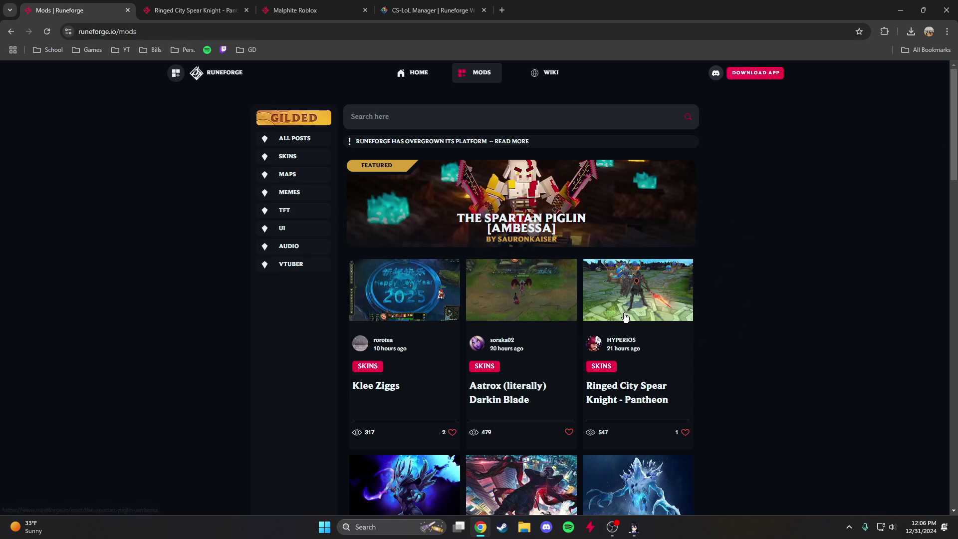
click(301, 179)
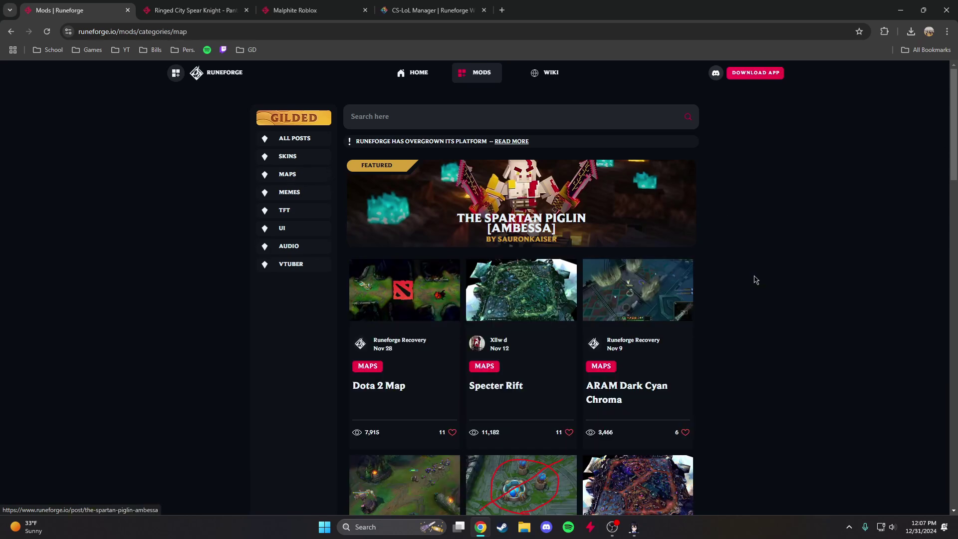
scroll(669, 290, down, 4)
scroll(676, 293, up, 4)
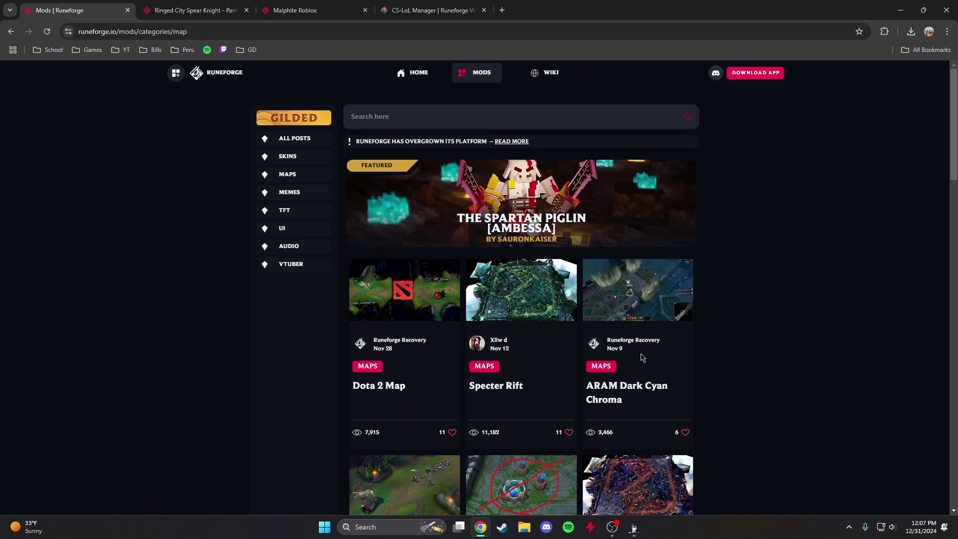
View the Ringed City Spear Knight - Pantheon mod page, examining its title, modifications and preview image
click(197, 10)
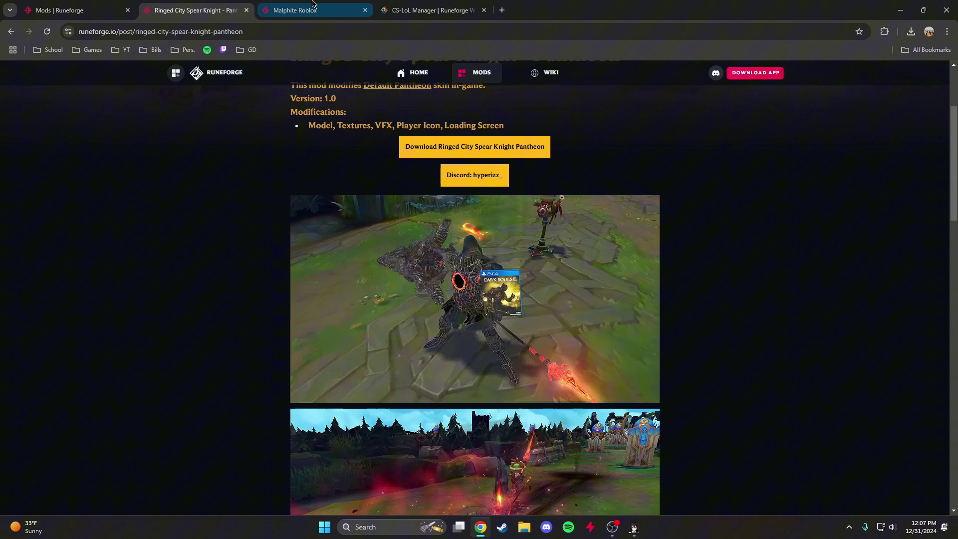
click(299, 10)
click(210, 6)
scroll(353, 217, up, 3)
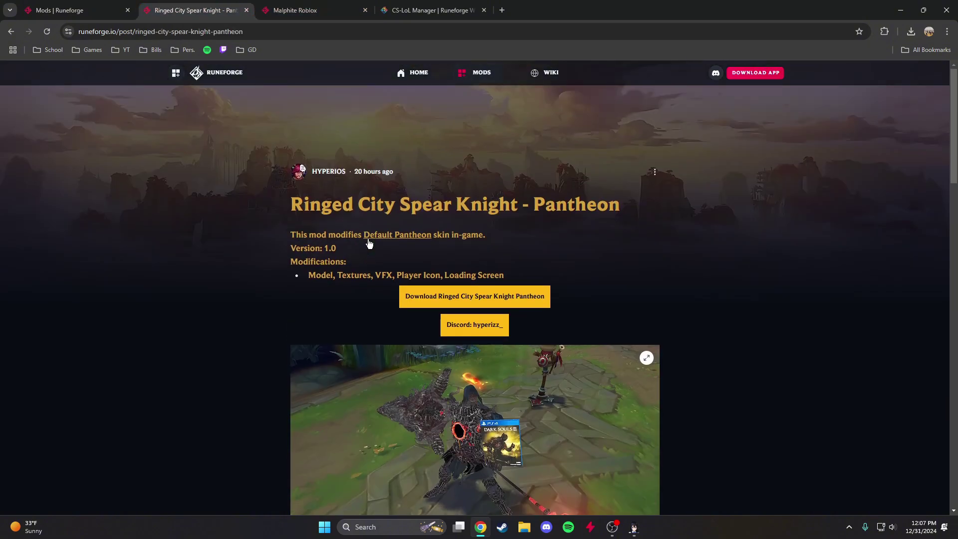
scroll(617, 230, down, 1)
drag(274, 162, 636, 170)
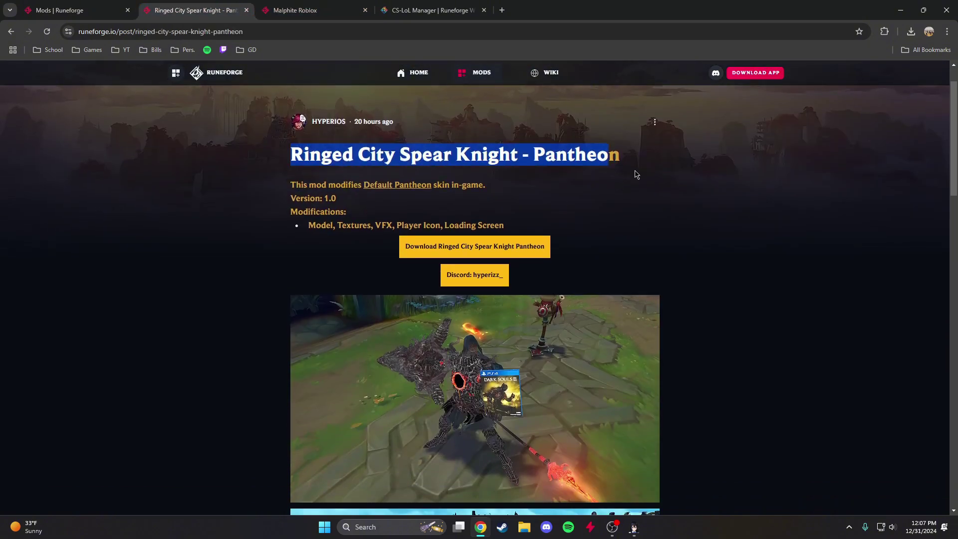
click(647, 200)
scroll(647, 200, down, 2)
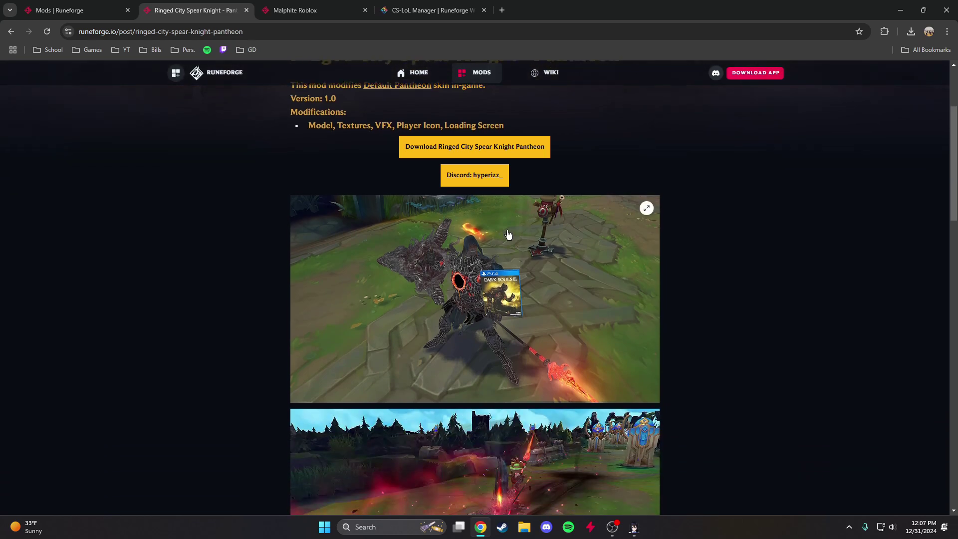
View the Malphite Roblox mod page and examine its title and preview image
click(309, 10)
drag(286, 205, 497, 213)
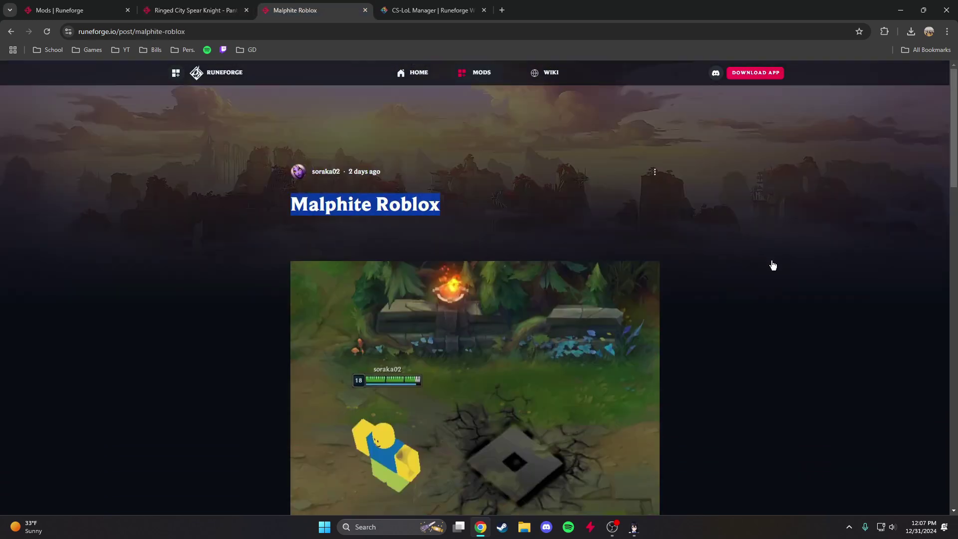
scroll(772, 270, down, 5)
scroll(772, 269, up, 4)
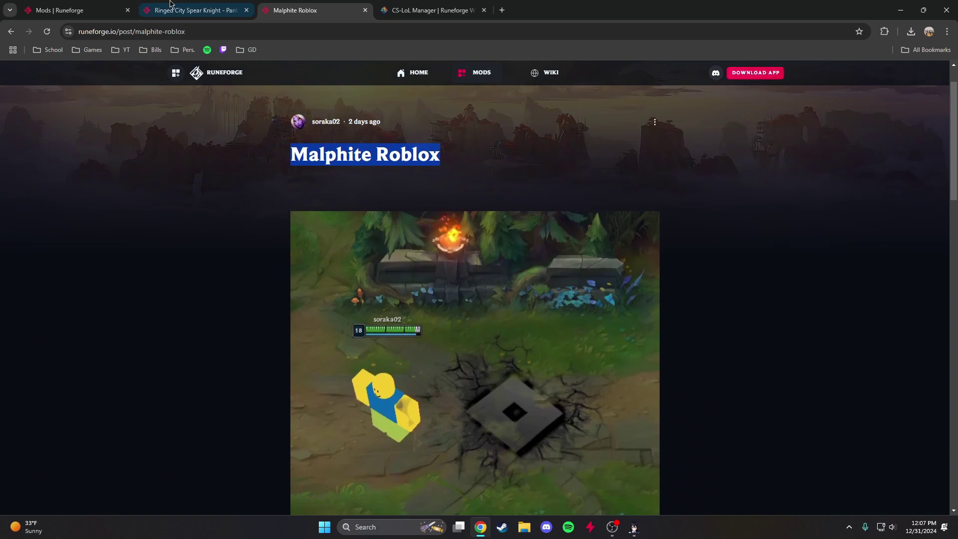
Look through the whole Ringed City Spear Knight - Pantheon page and return to its download link
click(171, 5)
scroll(511, 314, down, 15)
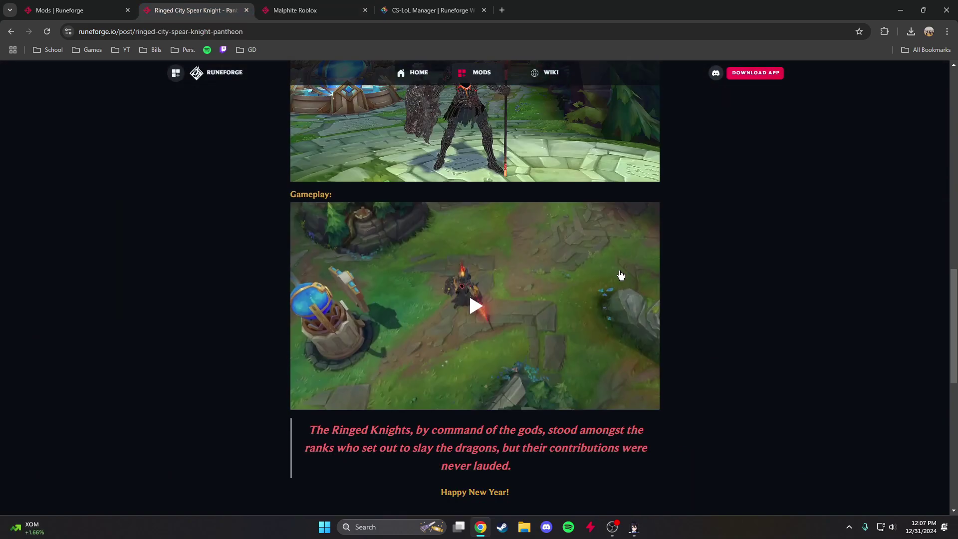
scroll(646, 285, up, 6)
scroll(606, 311, down, 6)
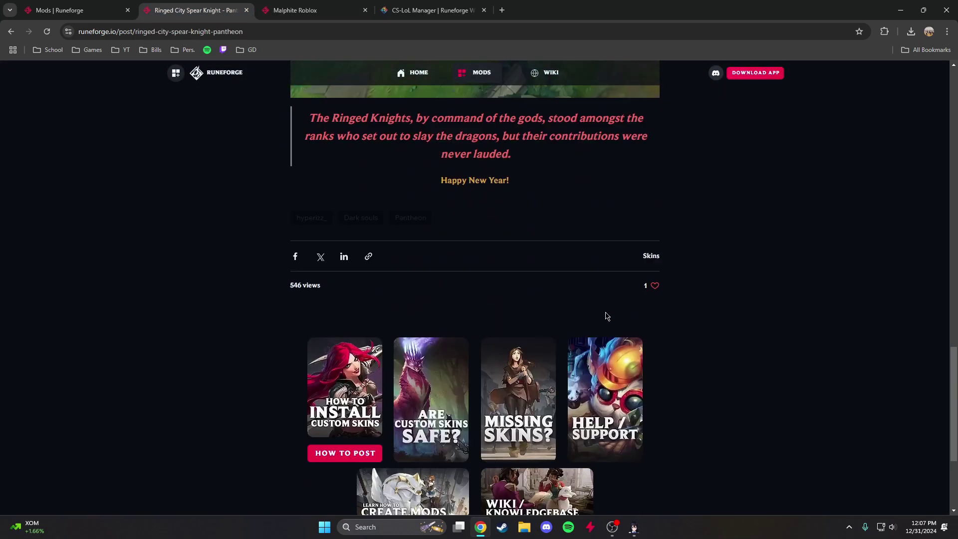
scroll(611, 335, up, 7)
scroll(491, 443, up, 12)
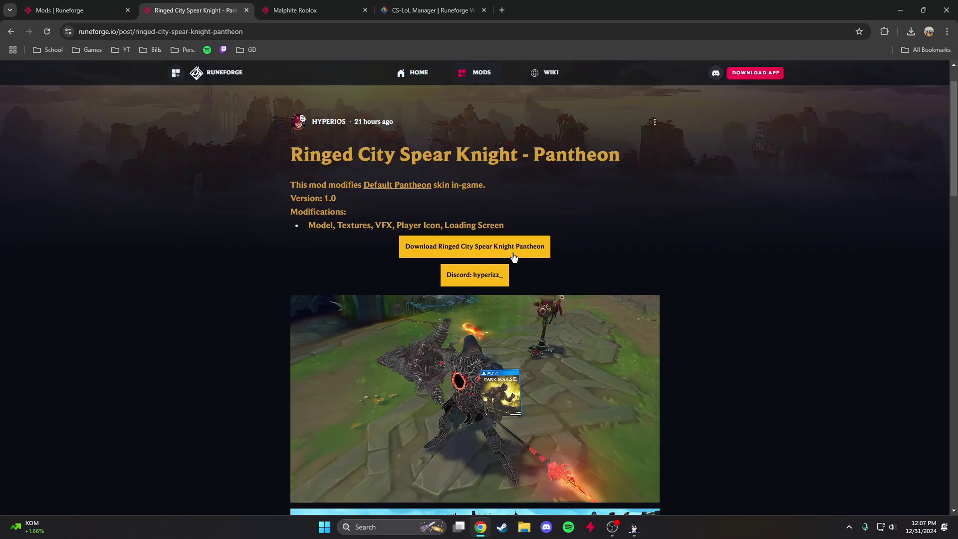
Look through the Malphite Roblox page down to its Download and socials section
key(ctrl+Tab)
scroll(641, 282, down, 2)
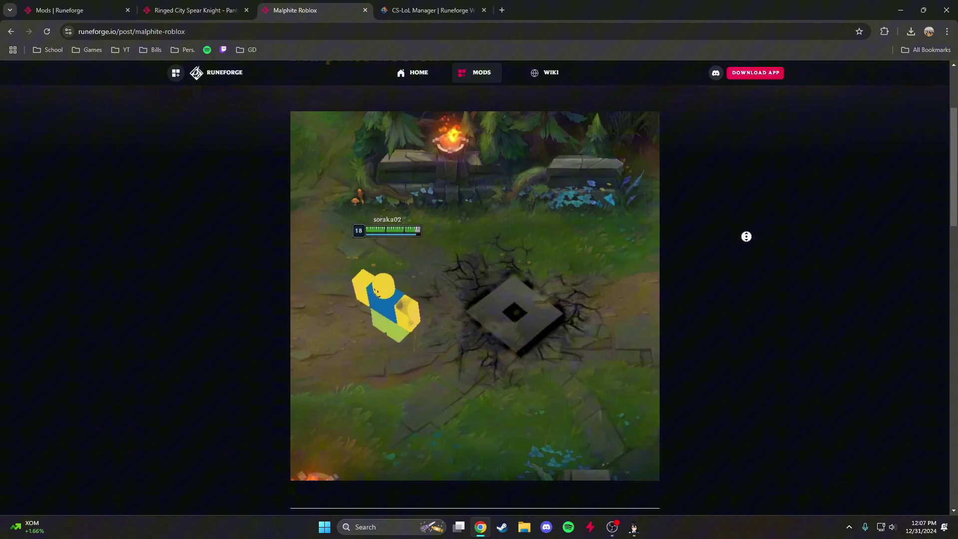
scroll(703, 397, down, 10)
scroll(733, 316, up, 6)
scroll(550, 209, up, 3)
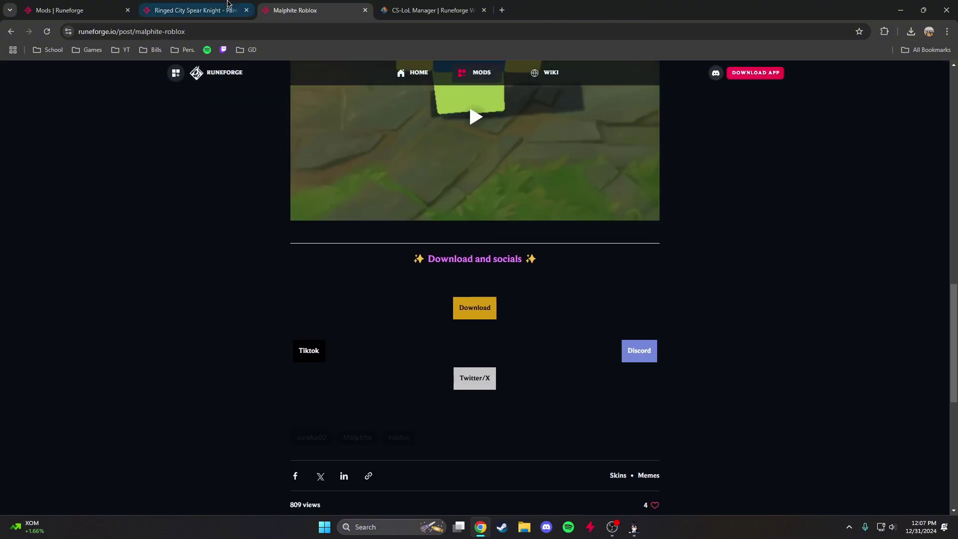
Open the Ringed City Spear Knight Pantheon download page on MediaFire, going back from the advertising news page
click(228, 4)
click(484, 246)
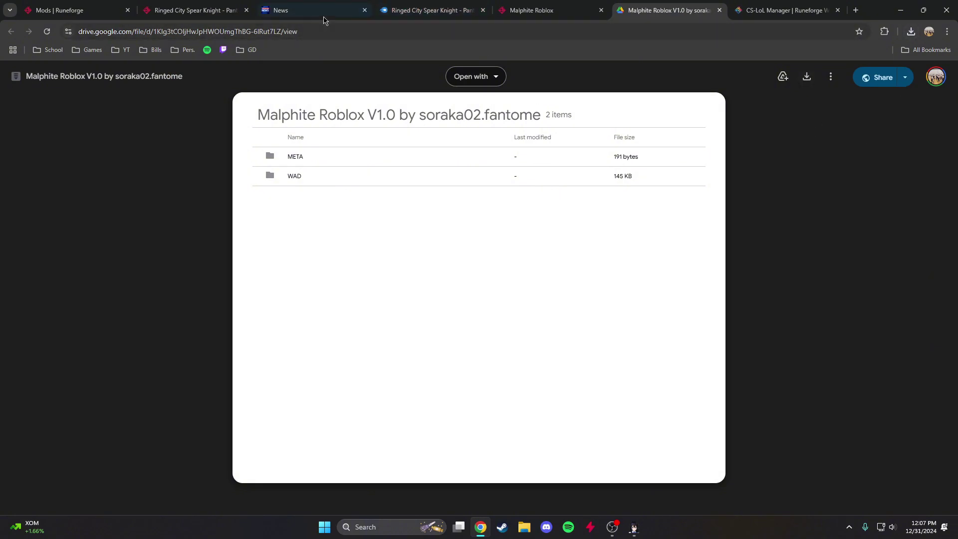
click(211, 11)
click(319, 10)
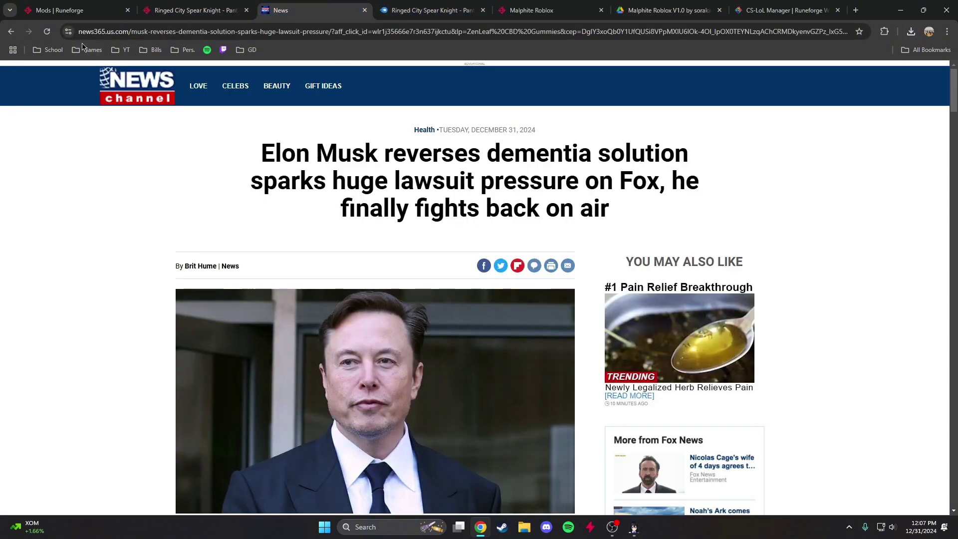
click(11, 31)
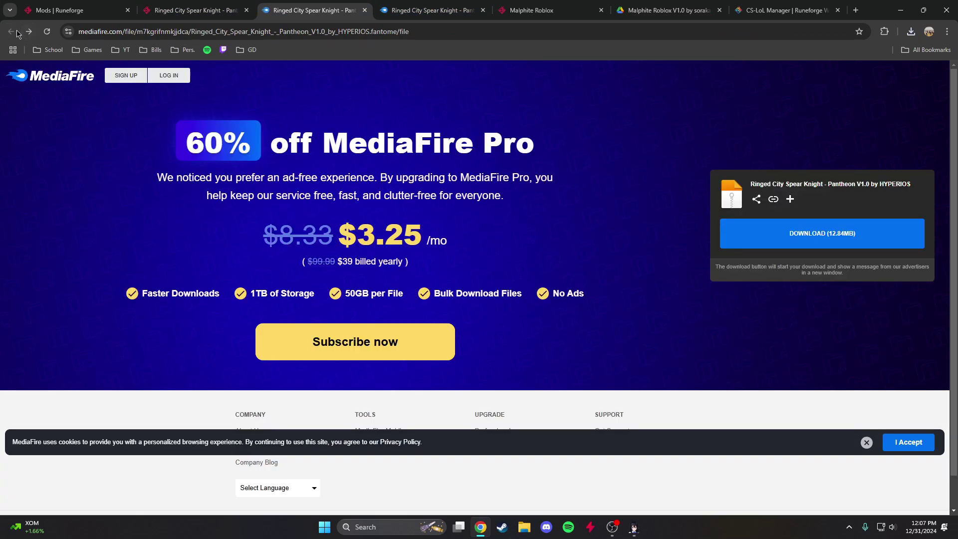
Close the MediaFire and Google Drive download pages and return to the Malphite Roblox mod page
click(234, 11)
click(482, 10)
click(364, 10)
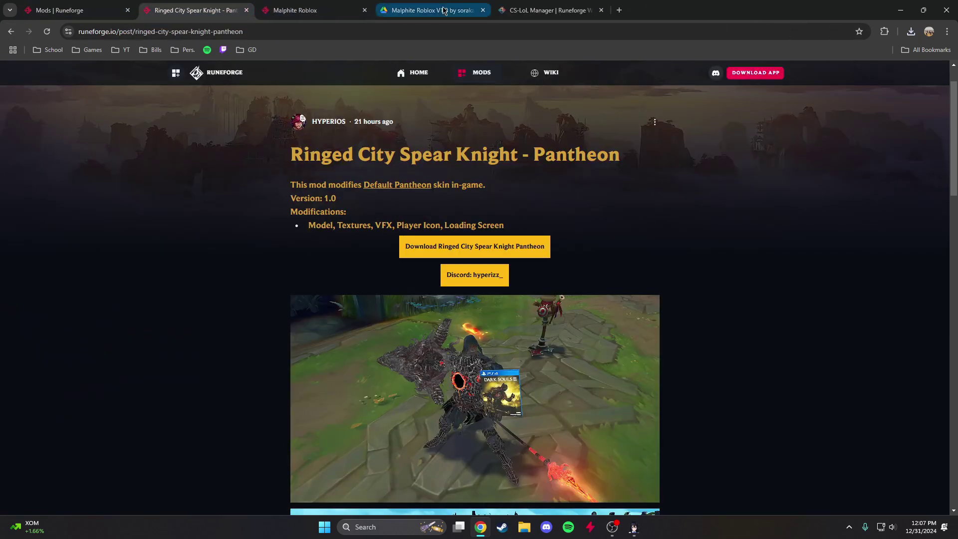
click(483, 10)
click(309, 10)
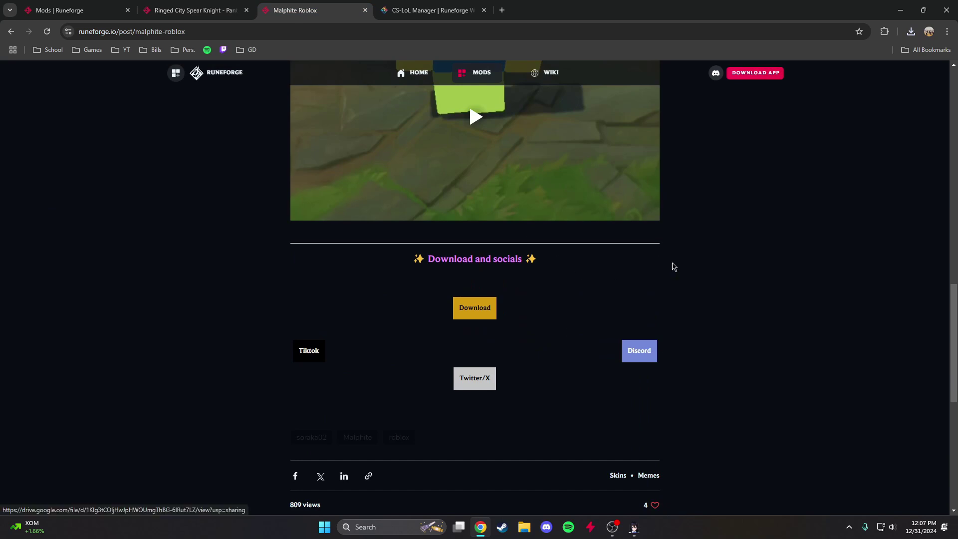
Open the newest CS-LoL Manager release on GitHub from the Runeforge Wiki guide
click(418, 9)
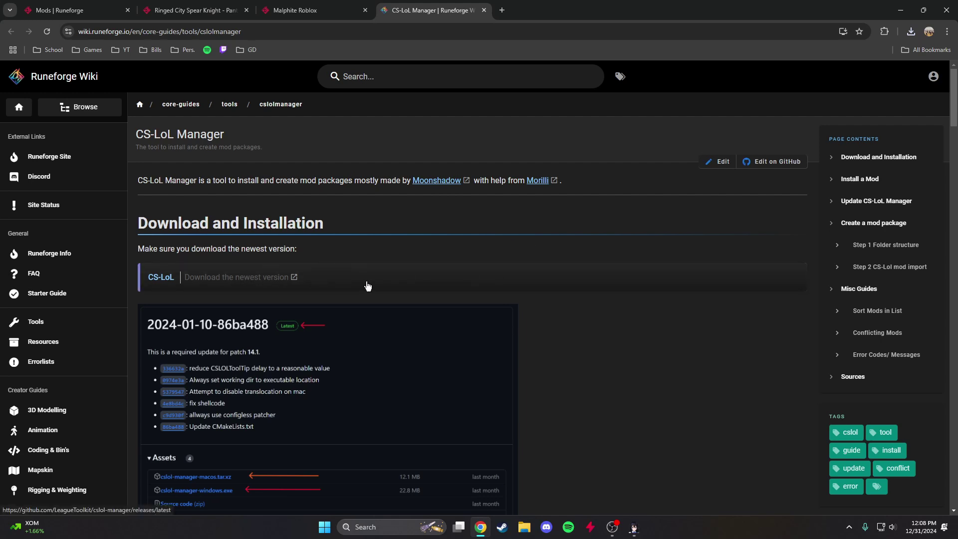
click(321, 284)
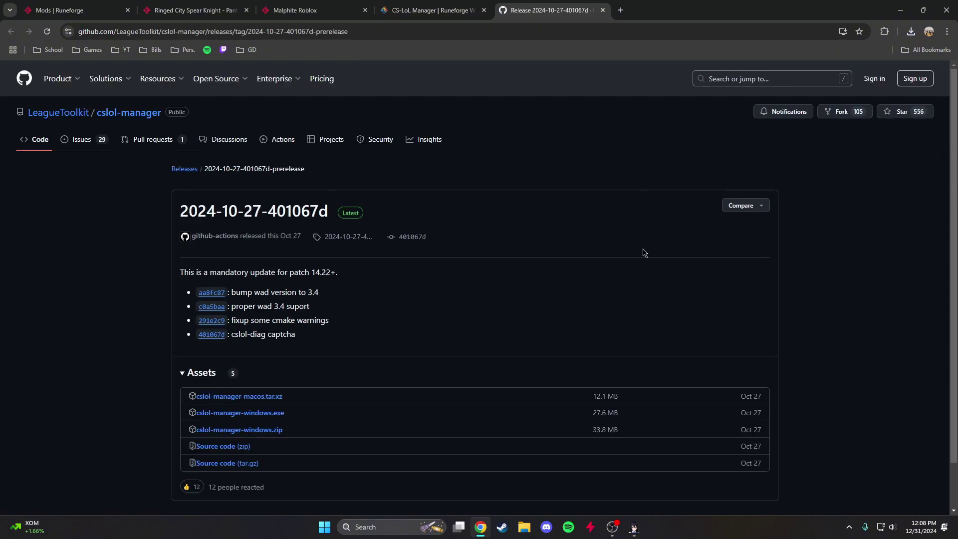
Look over the newest cslol-manager release's downloadable assets and return to the CS-LoL Manager wiki guide
scroll(627, 288, down, 2)
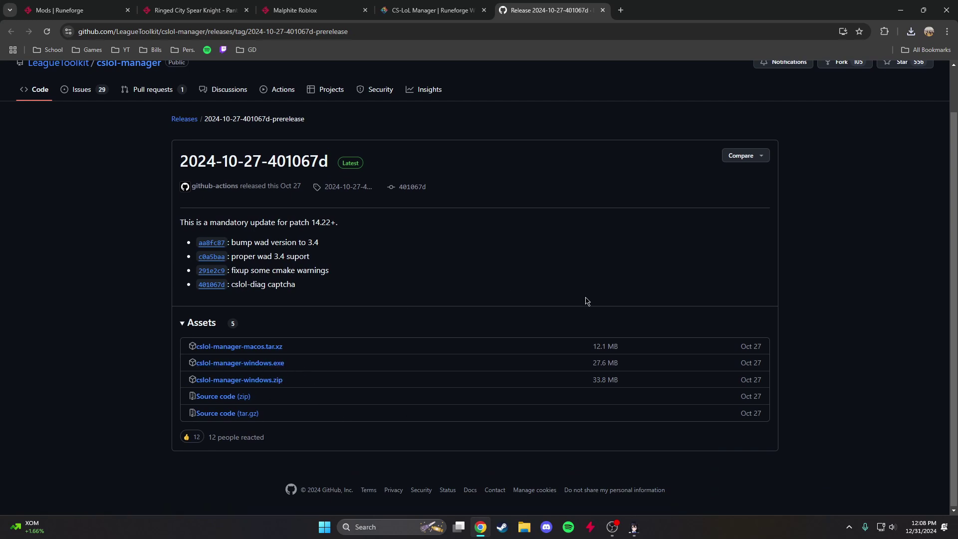
click(433, 10)
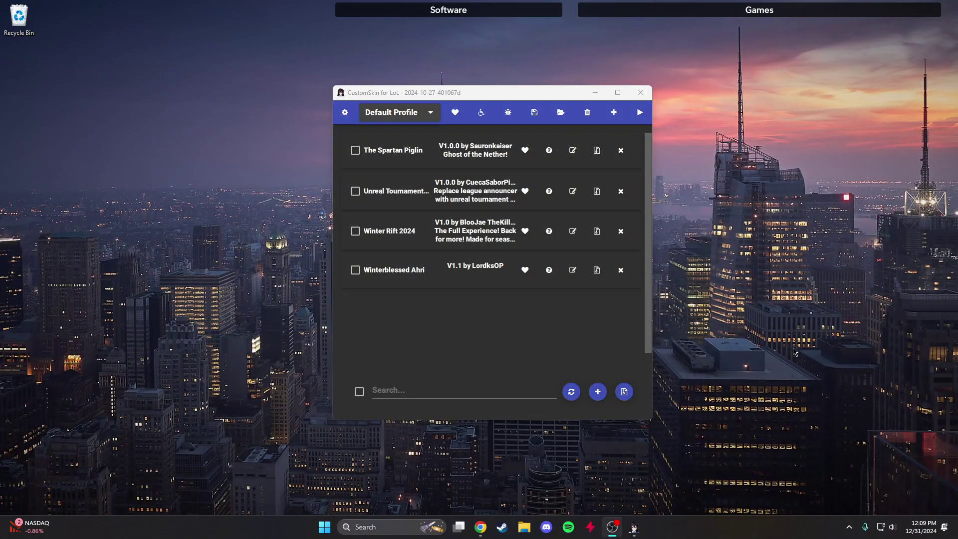
Review CS-LoL Manager's theme, system and game settings, and close the settings unchanged
drag(452, 94, 461, 98)
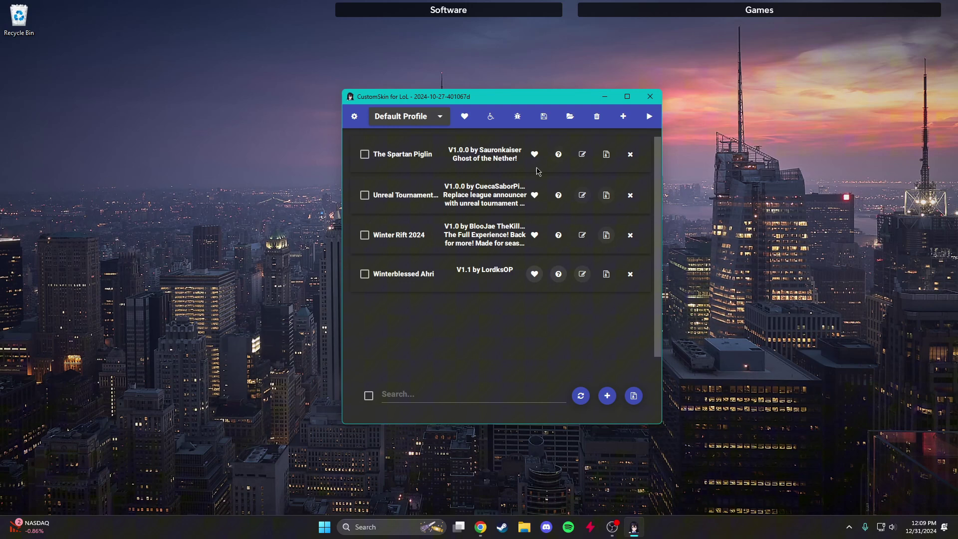
click(354, 117)
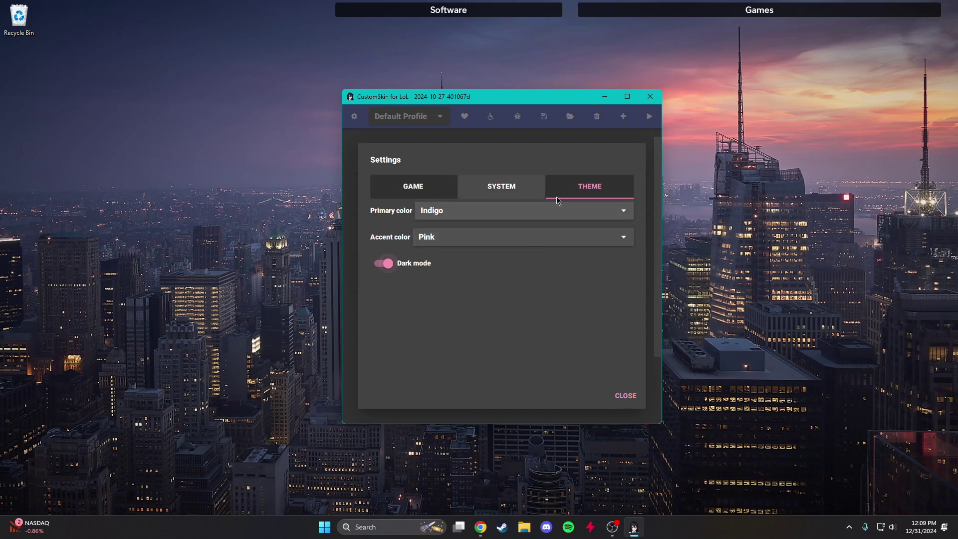
click(517, 194)
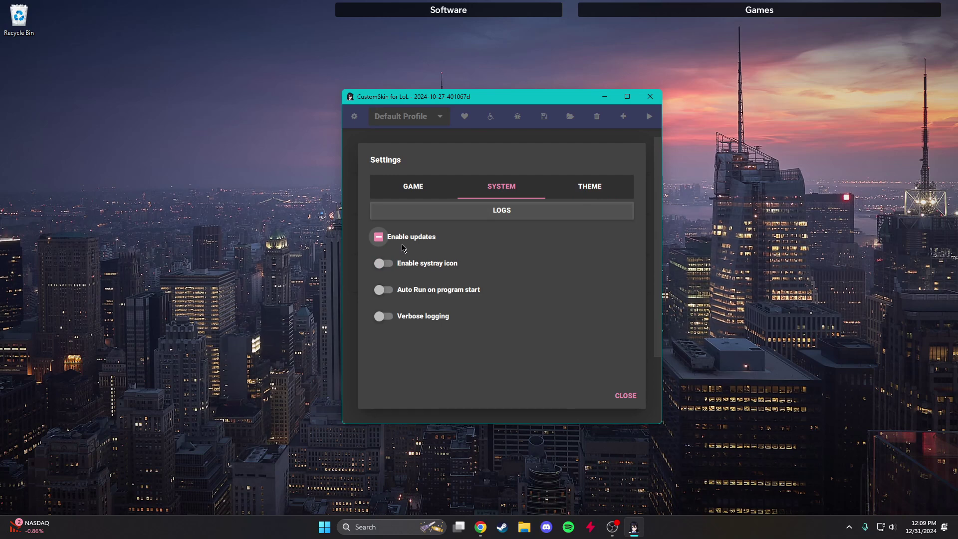
click(431, 196)
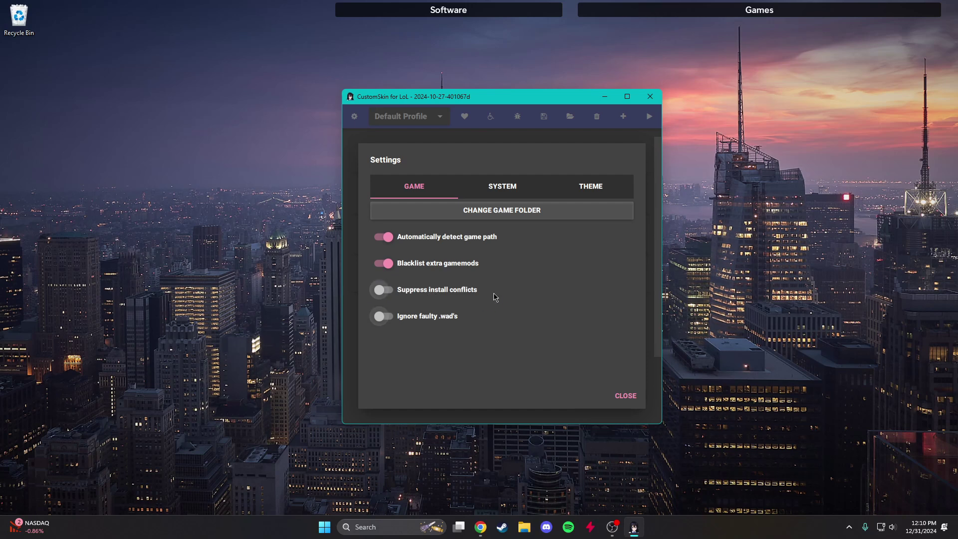
click(625, 395)
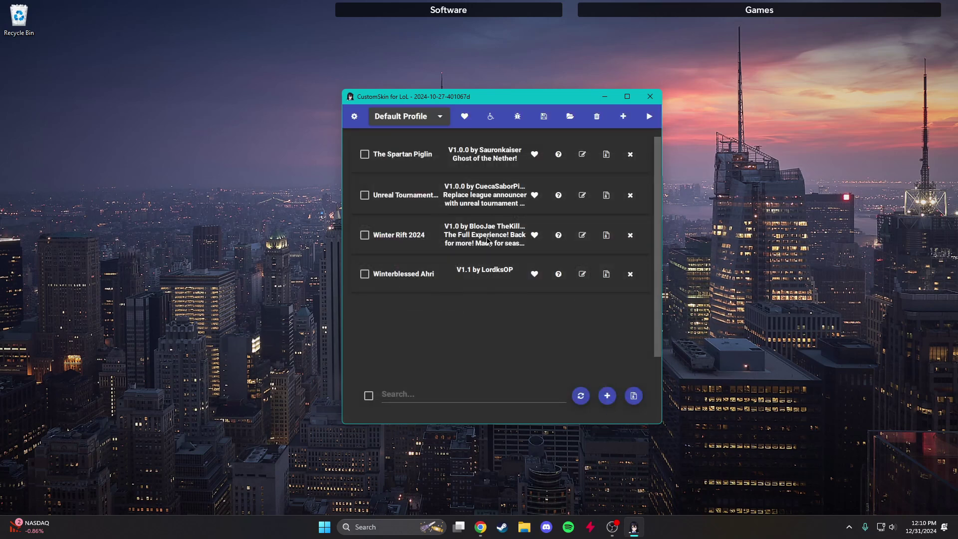
Import the Ringed City Spear Knight Pantheon and Malphite Roblox V1.0 .fantome files from Downloads into the mod list
click(636, 398)
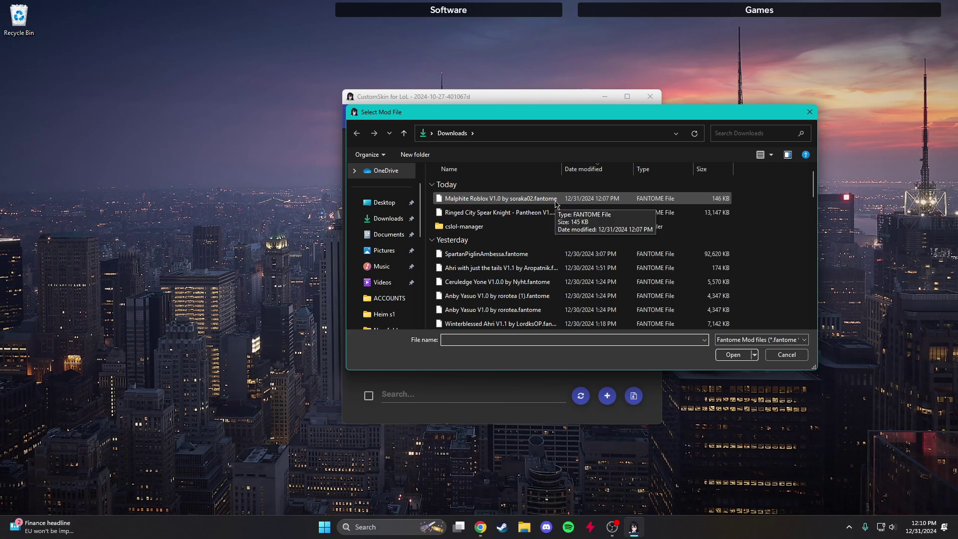
double_click(508, 213)
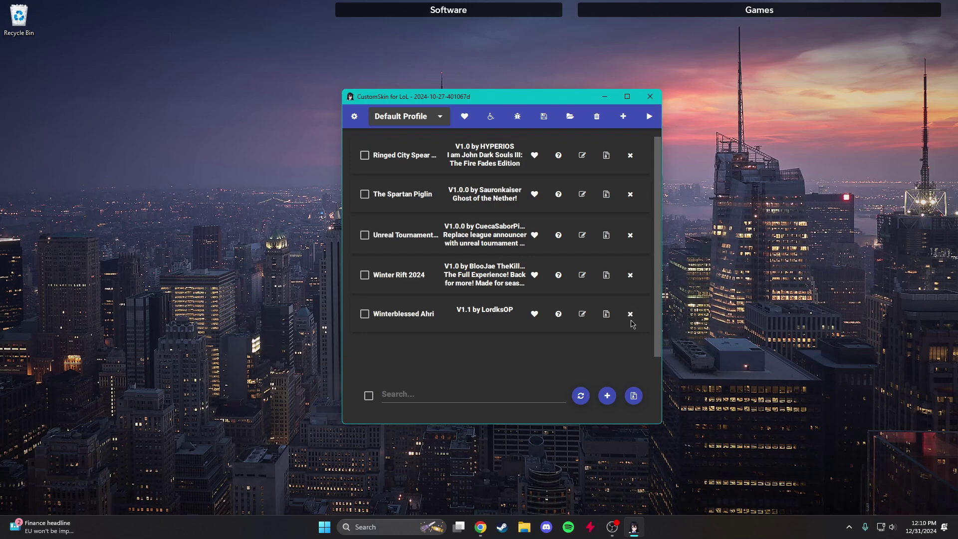
click(634, 396)
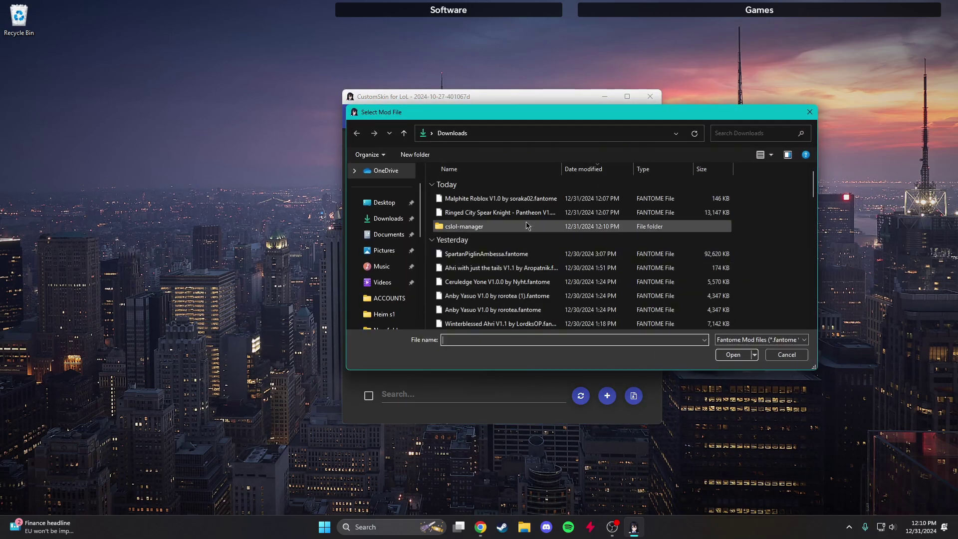
double_click(580, 198)
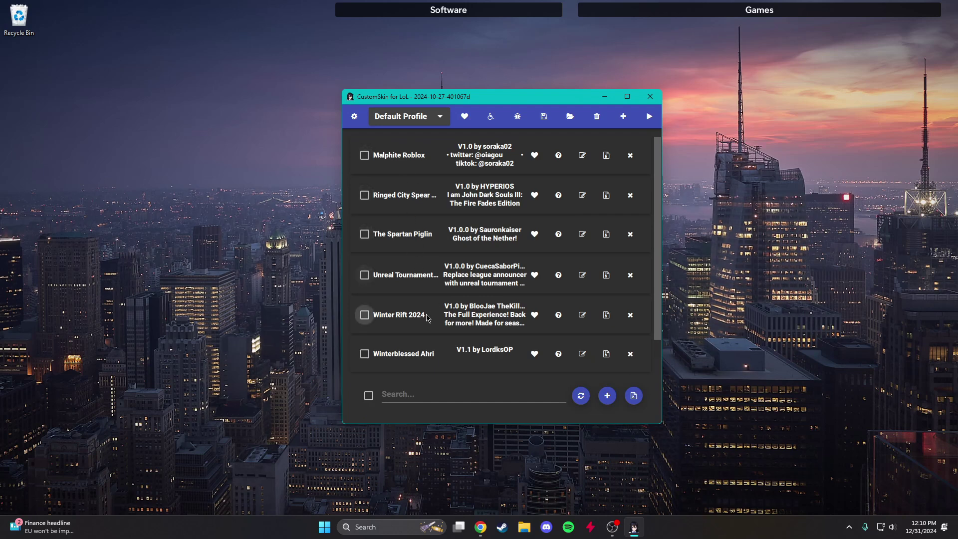
Enable the Malphite Roblox and Ringed City Spear Knight mods and run the Default Profile
click(365, 195)
click(365, 156)
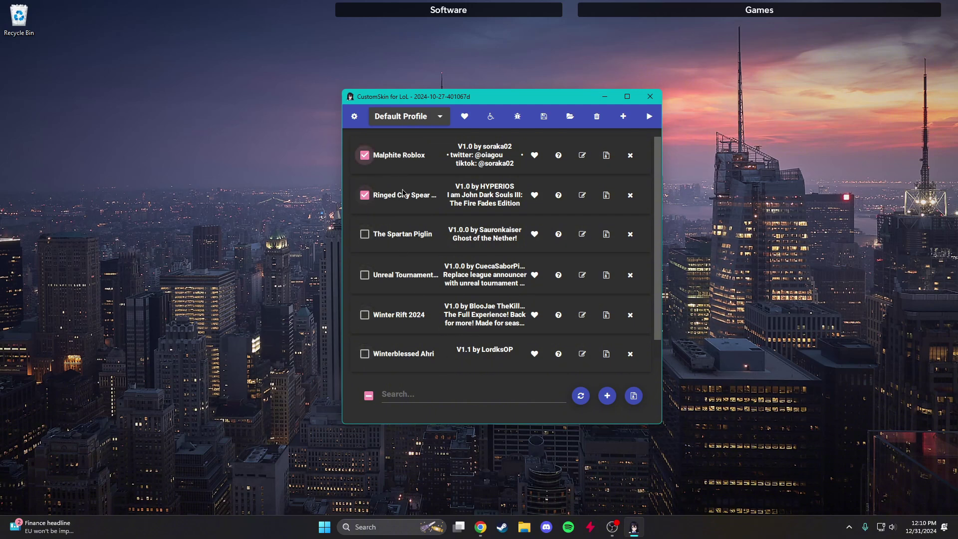
click(423, 150)
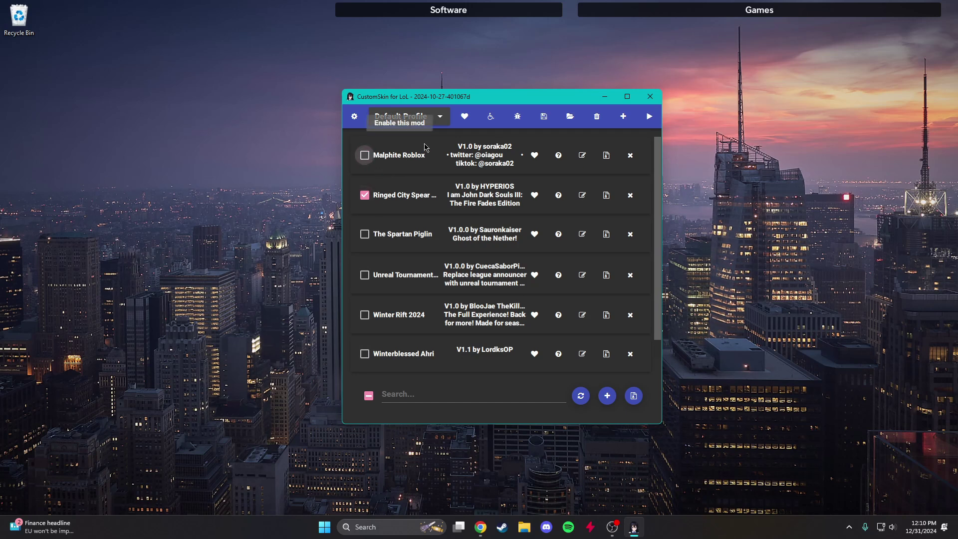
click(364, 195)
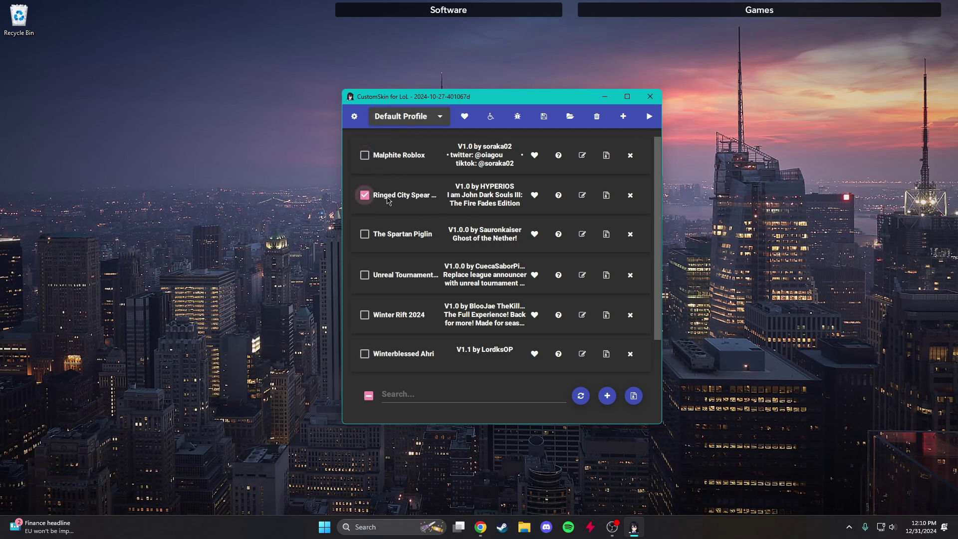
click(368, 156)
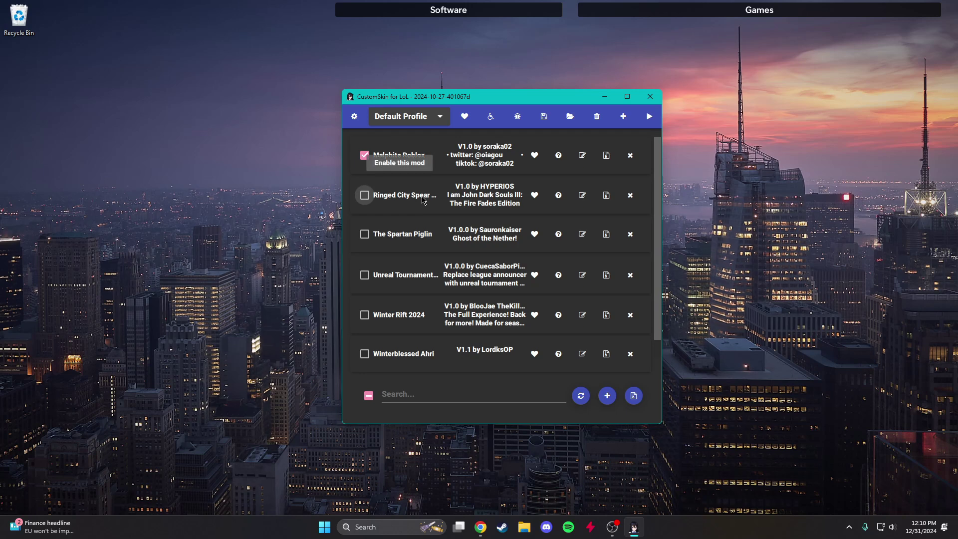
click(395, 196)
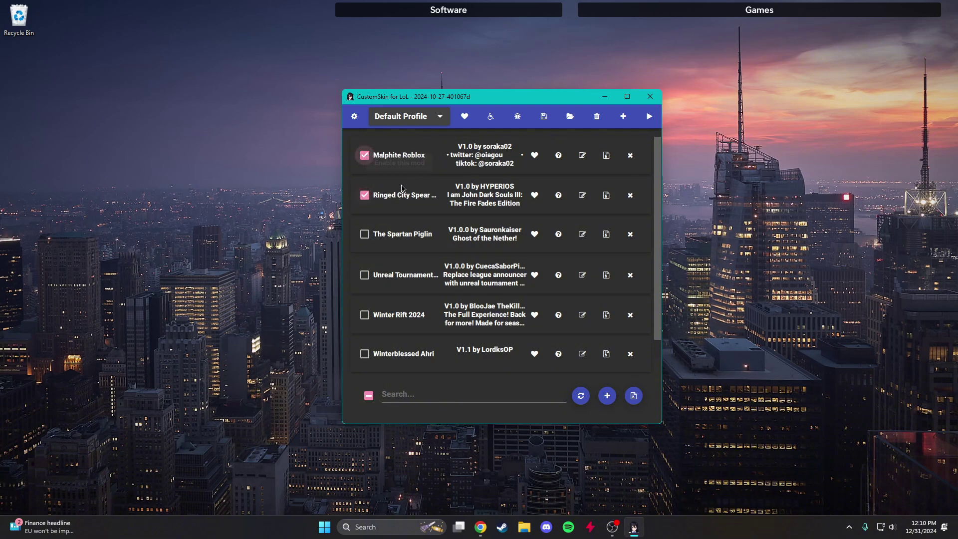
click(648, 120)
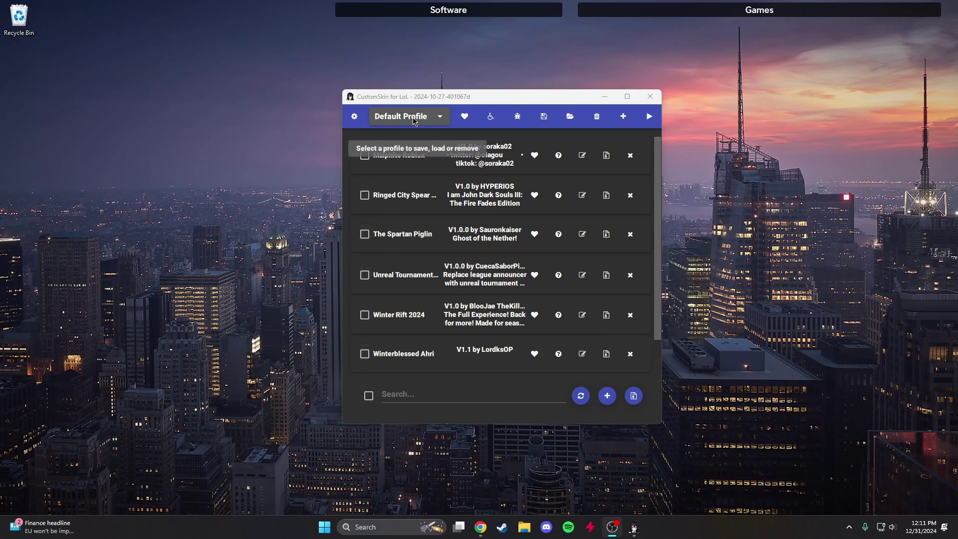
Select the saved Ahri profile and load its mods
click(413, 121)
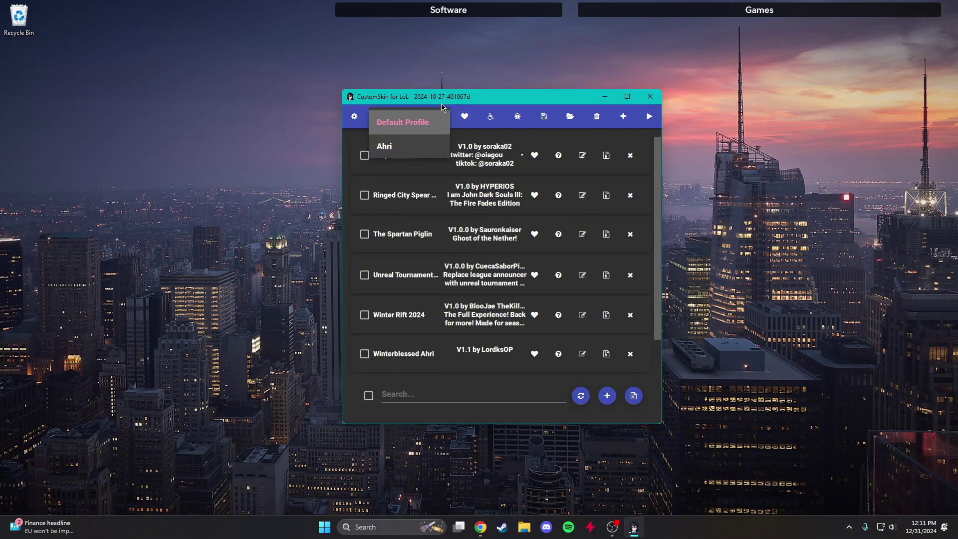
click(439, 147)
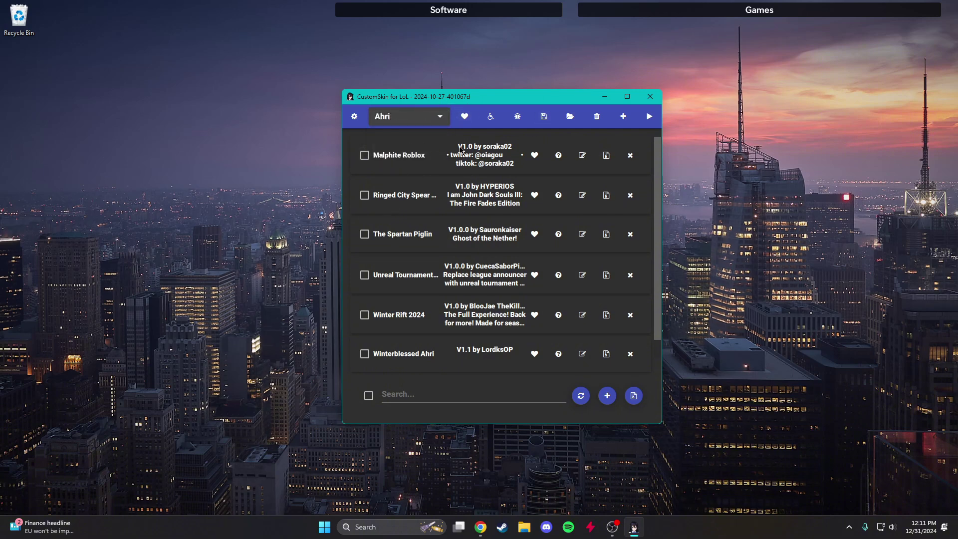
click(570, 117)
Switch back to the Default Profile and load its mods
click(406, 118)
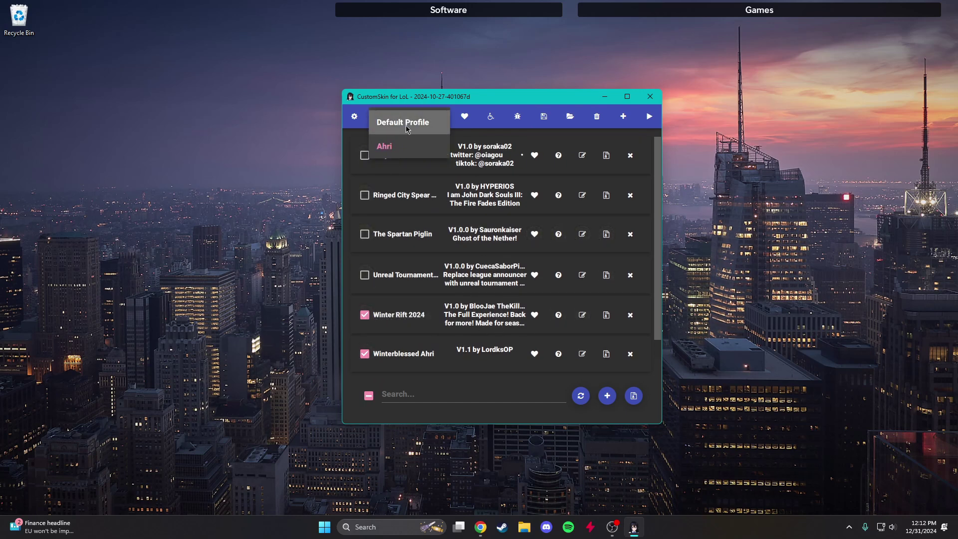
click(407, 122)
click(570, 116)
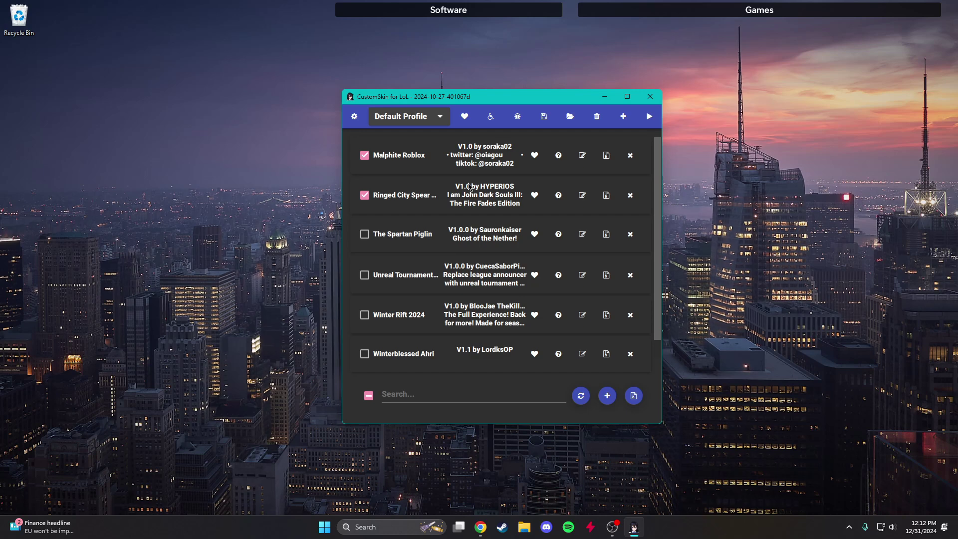
Disable the Malphite Roblox and Ringed City Spear Knight mods and create a new profile named Top lane
click(364, 155)
click(365, 195)
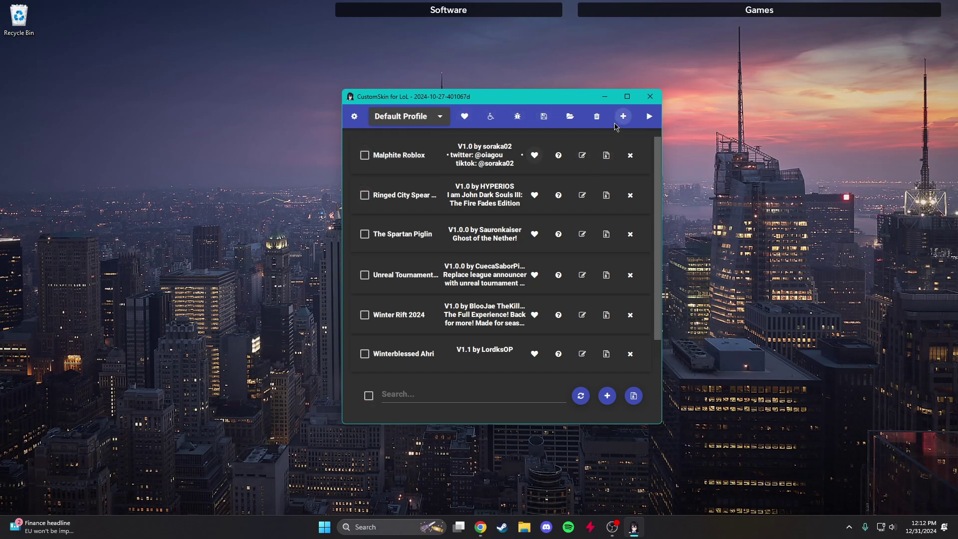
click(623, 117)
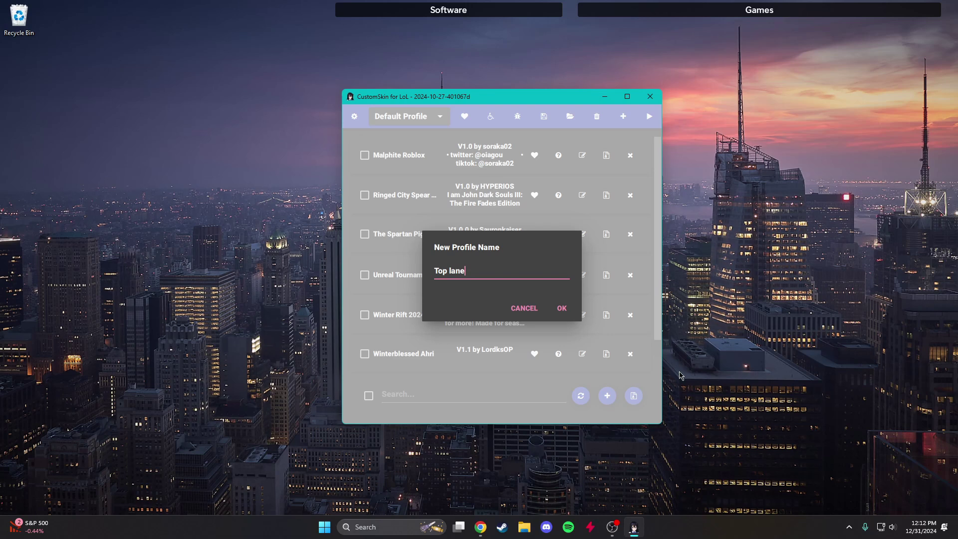
click(561, 309)
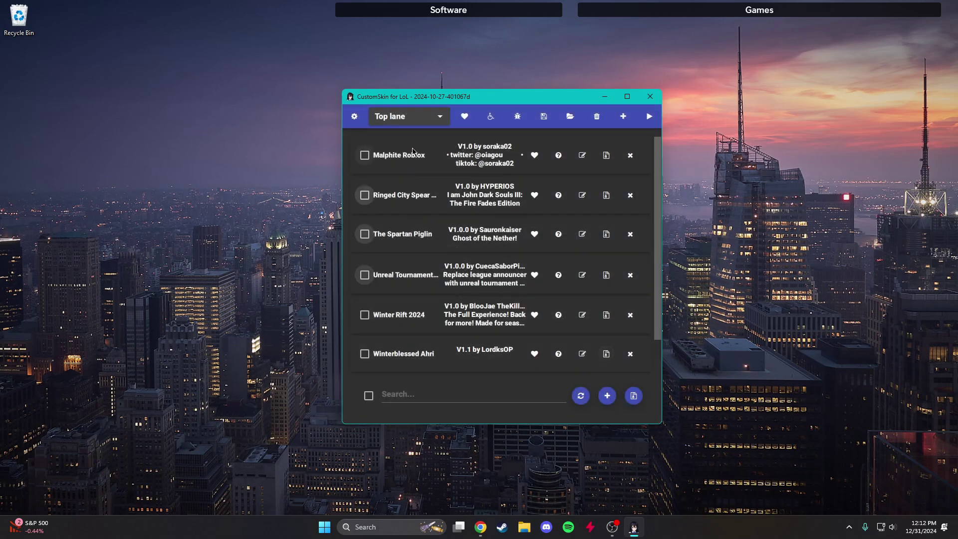
Look through the profile list and the available mods, keeping the Top lane profile selected
click(418, 119)
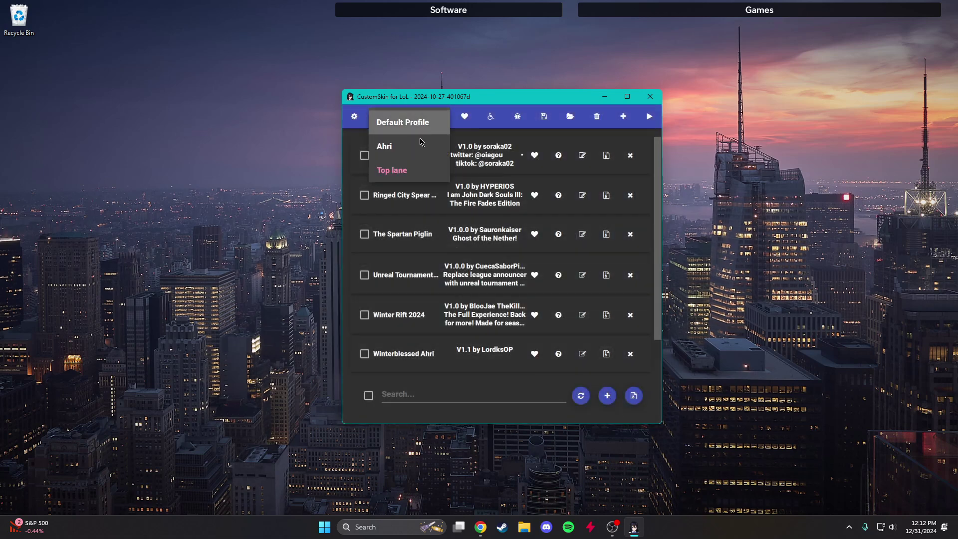
click(484, 139)
scroll(423, 292, down, 2)
scroll(423, 293, up, 2)
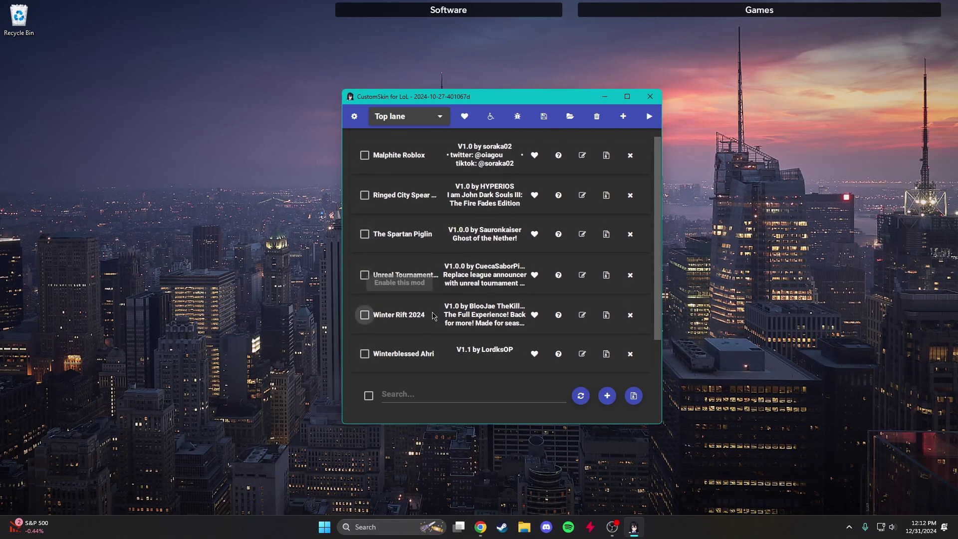
scroll(429, 282, down, 1)
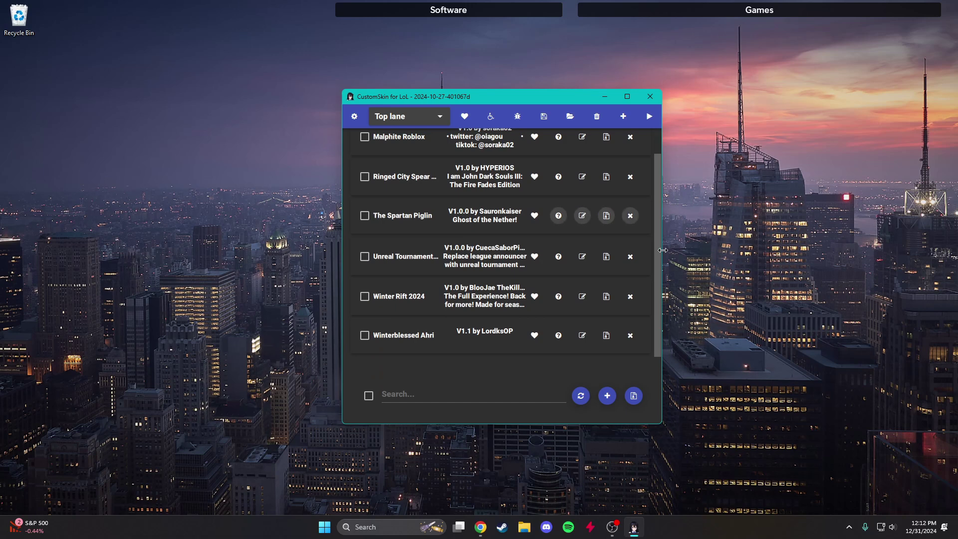
click(404, 118)
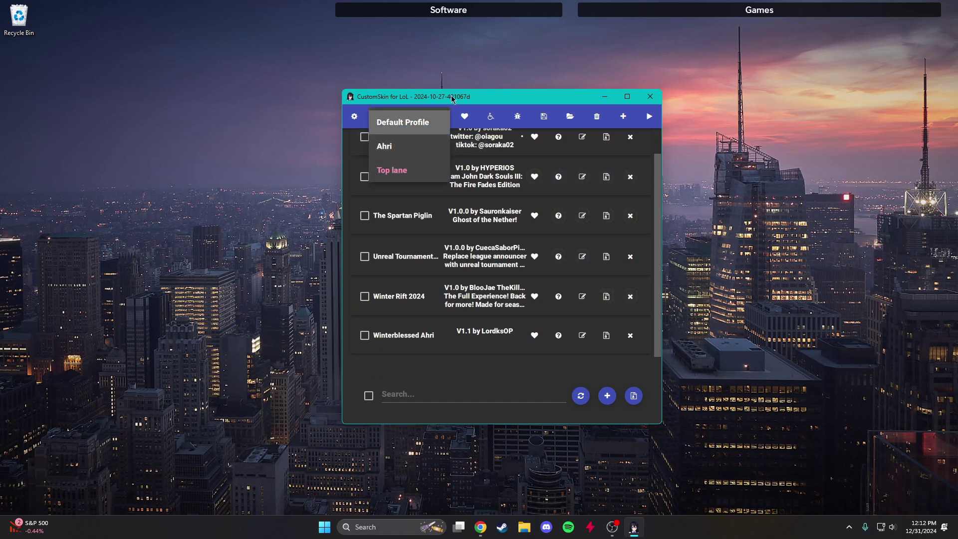
click(391, 170)
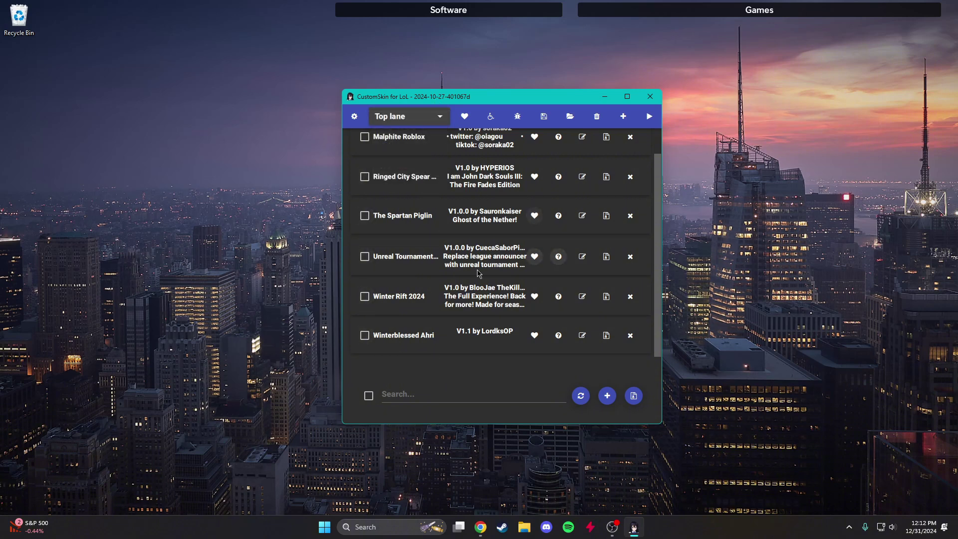
scroll(369, 240, up, 2)
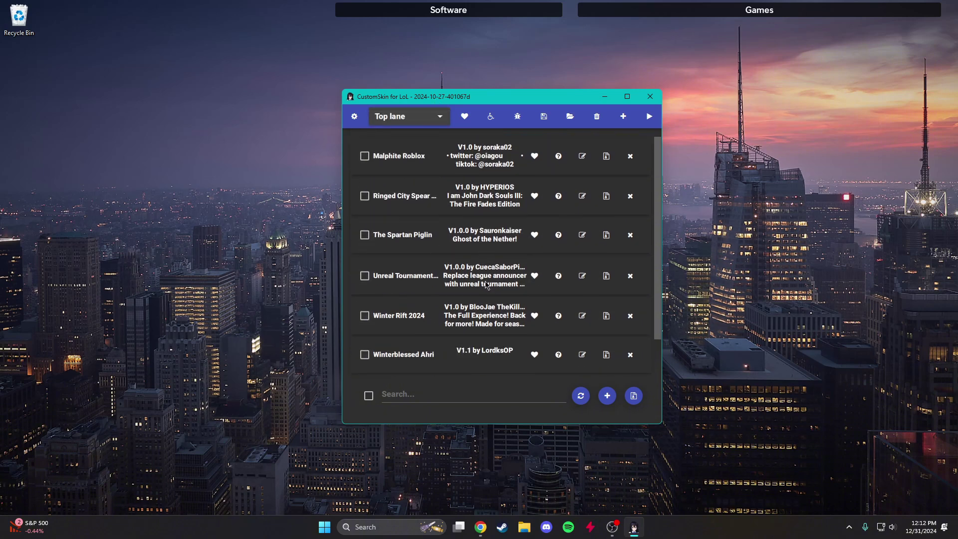
Enable Malphite Roblox, Ringed City Spear Knight and Winter Rift 2024, and save them to the Top lane profile
click(399, 157)
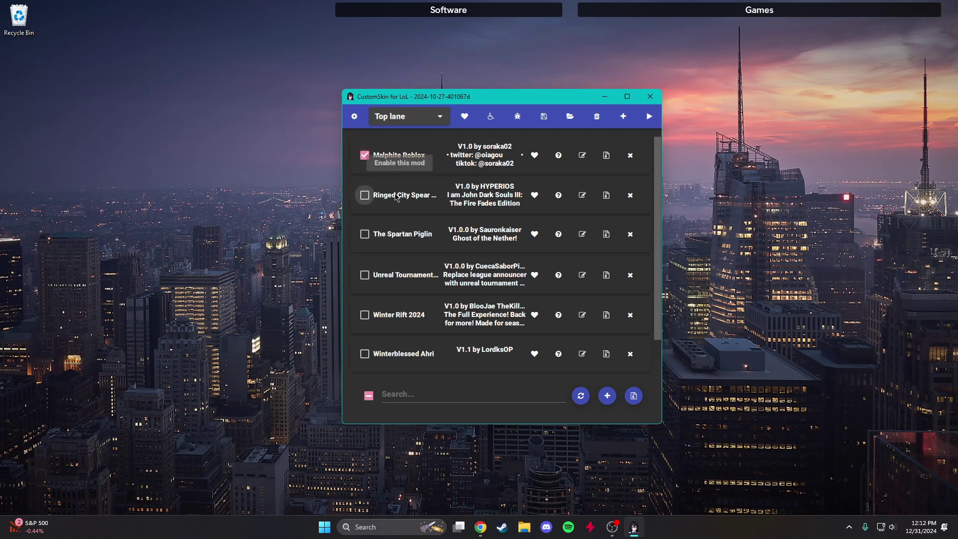
click(364, 195)
scroll(404, 256, down, 1)
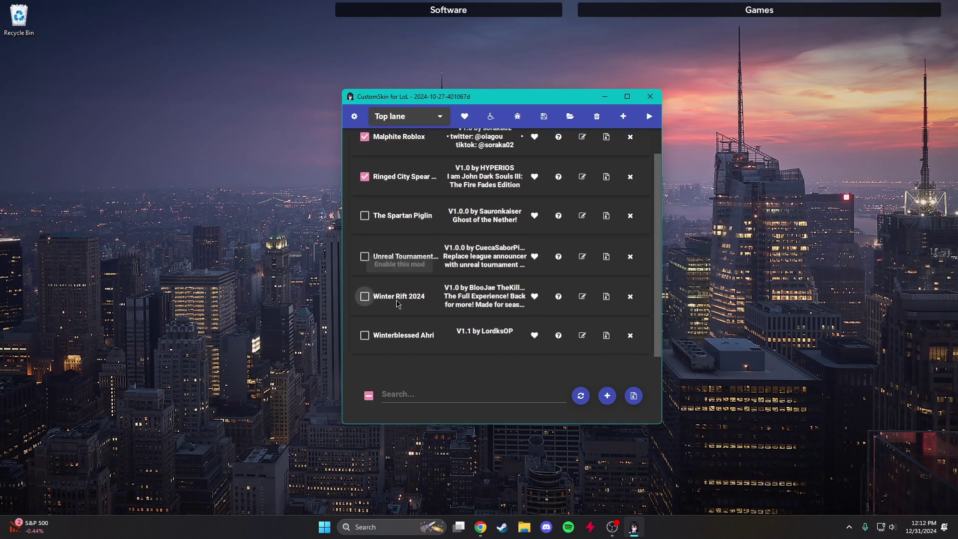
scroll(392, 249, up, 1)
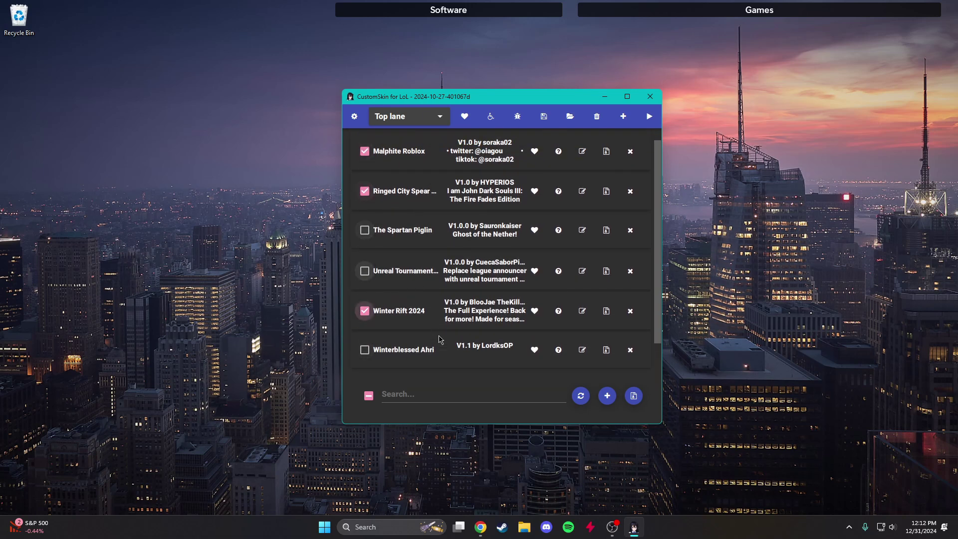
click(545, 116)
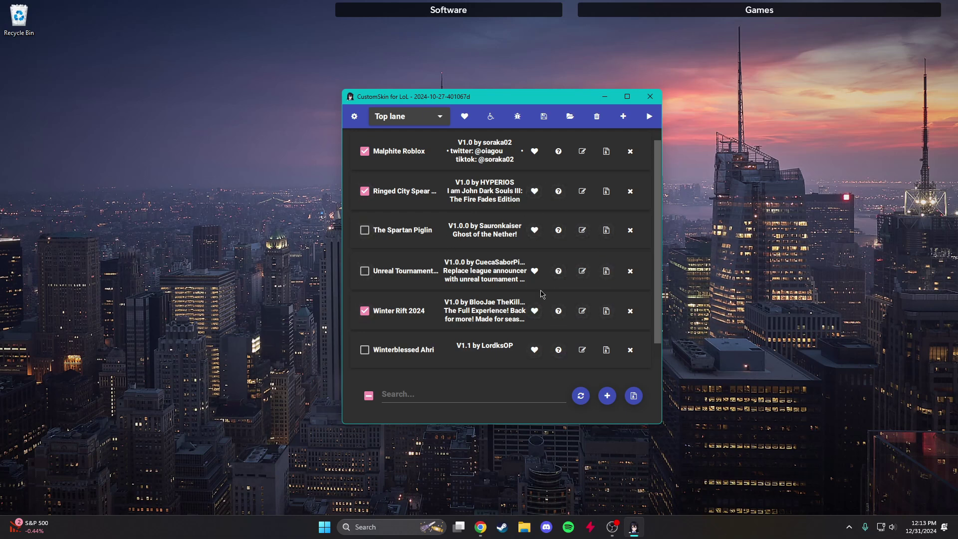
Switch to the Ahri profile, load its enabled mods and check which mods it contains
click(412, 112)
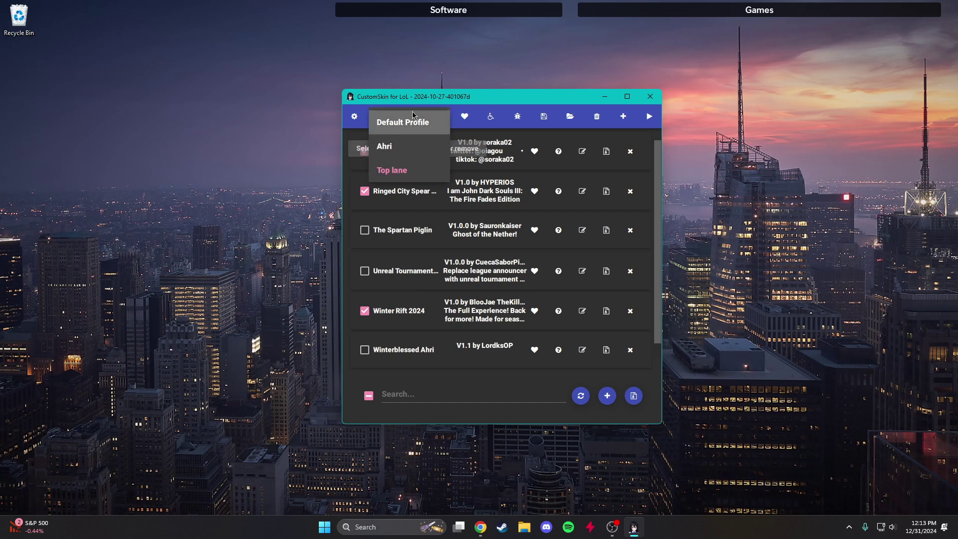
click(423, 145)
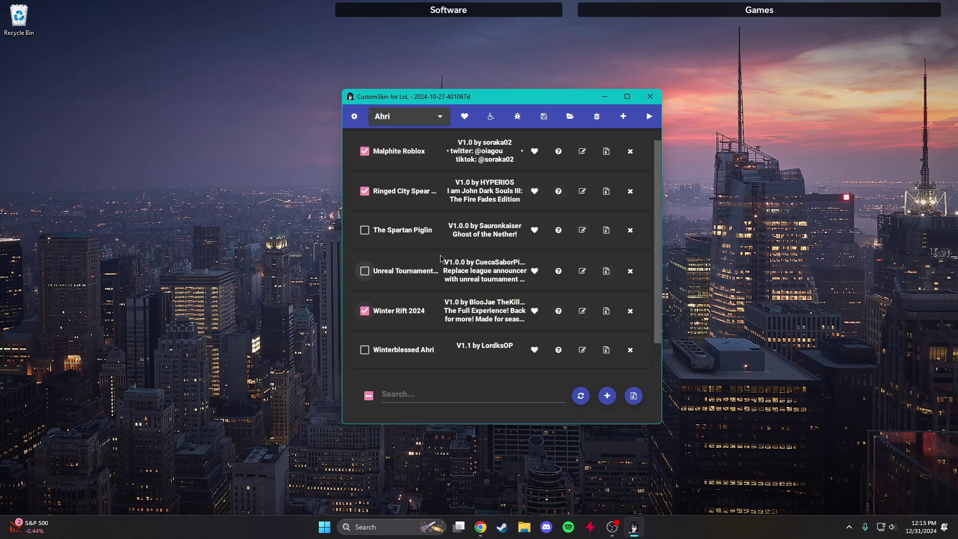
click(571, 122)
scroll(529, 225, down, 2)
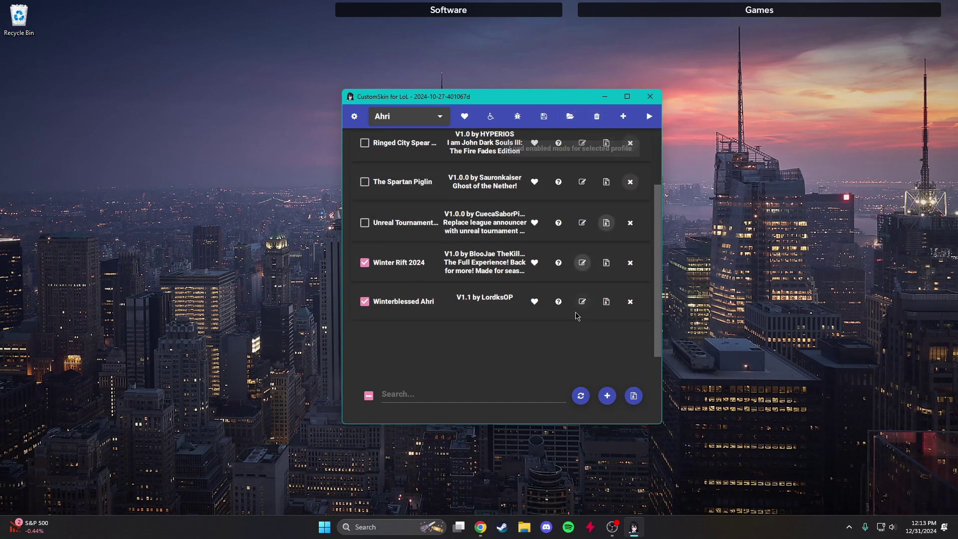
scroll(478, 332, up, 2)
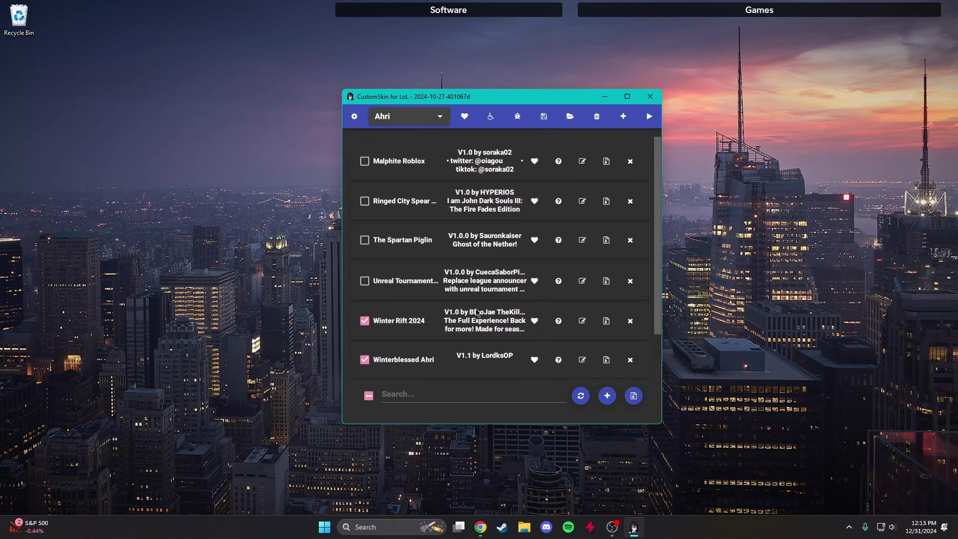
Load the Top lane profile's mods, enable the Unreal Tournament announcer mod as well, and save the profile
click(409, 117)
click(402, 172)
scroll(479, 225, down, 2)
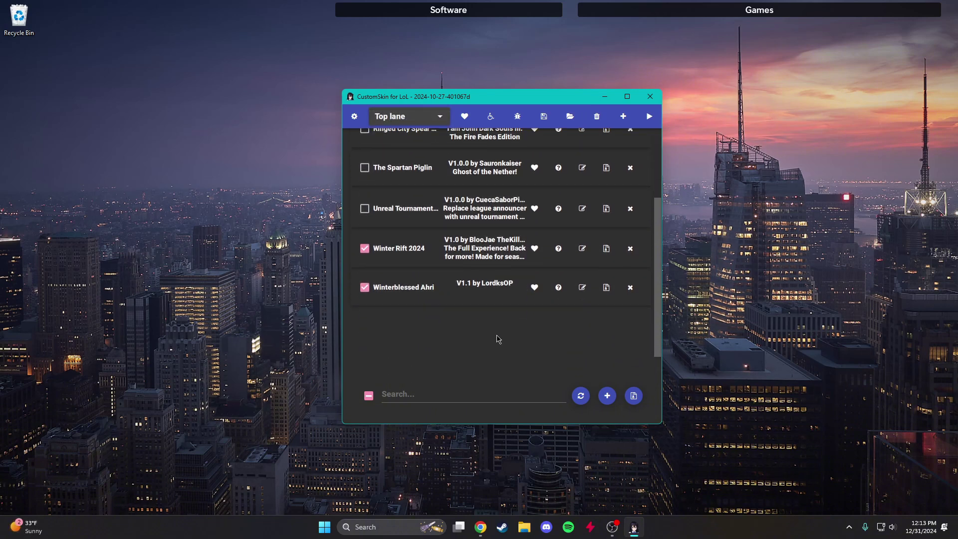
scroll(499, 200, up, 1)
click(570, 118)
scroll(499, 250, up, 1)
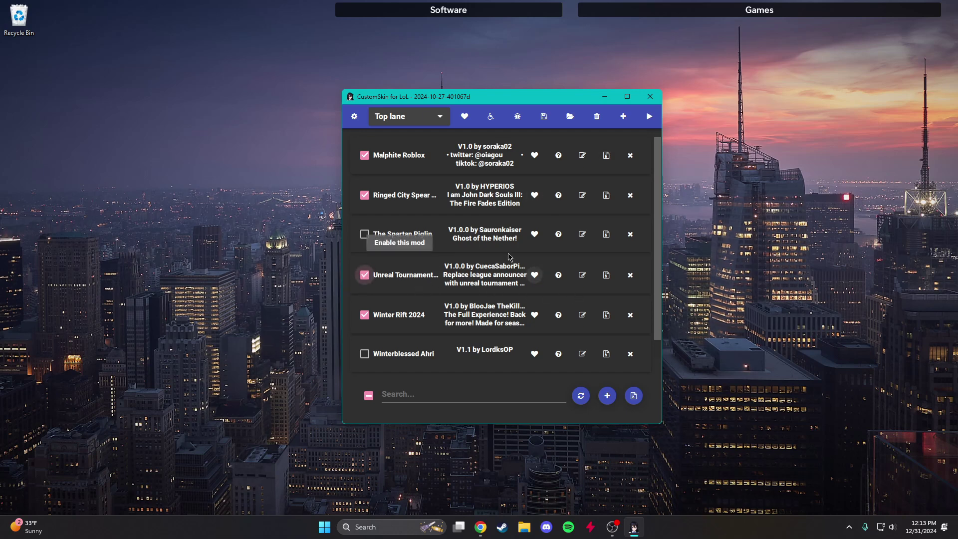
click(544, 116)
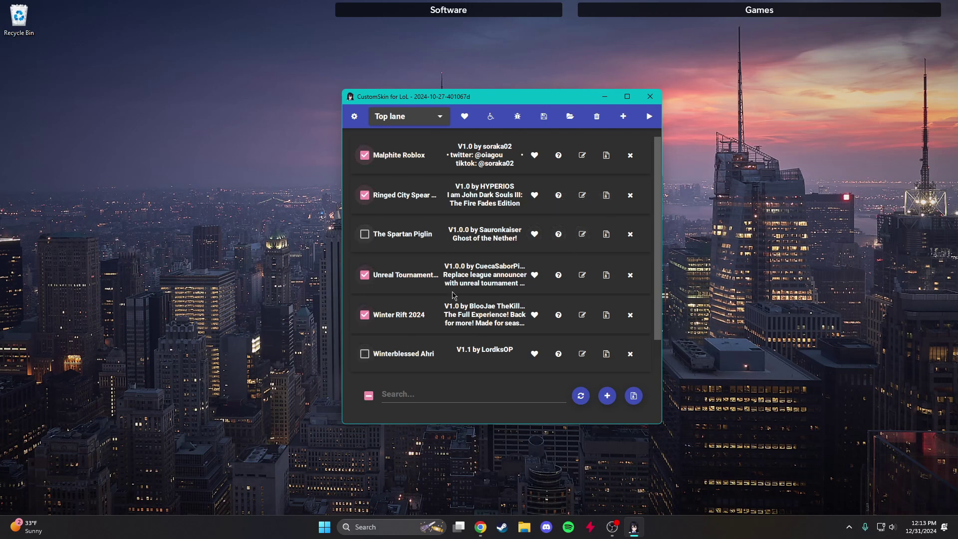
Load the Ahri profile's mods to compare them, and return to the Top lane profile with its saved mods loaded
click(405, 116)
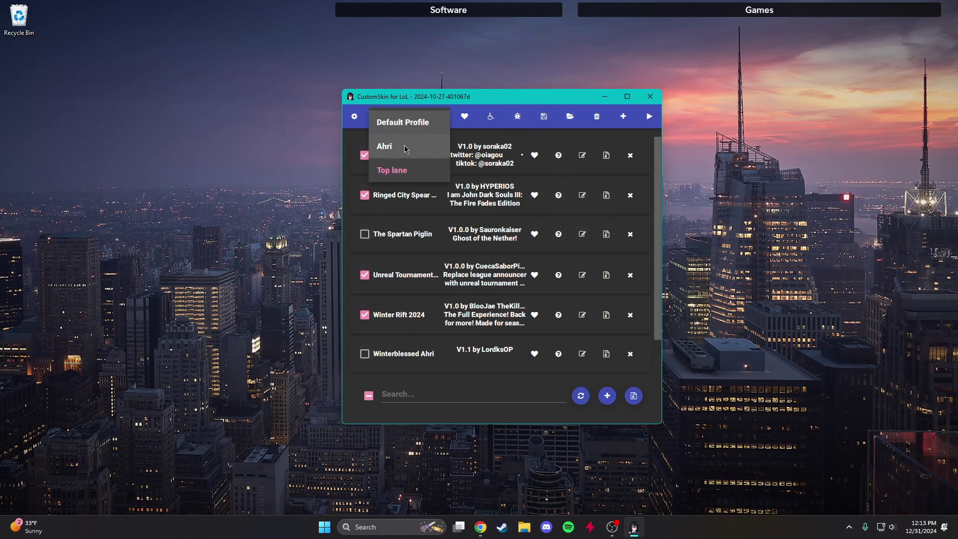
click(405, 148)
scroll(530, 263, down, 1)
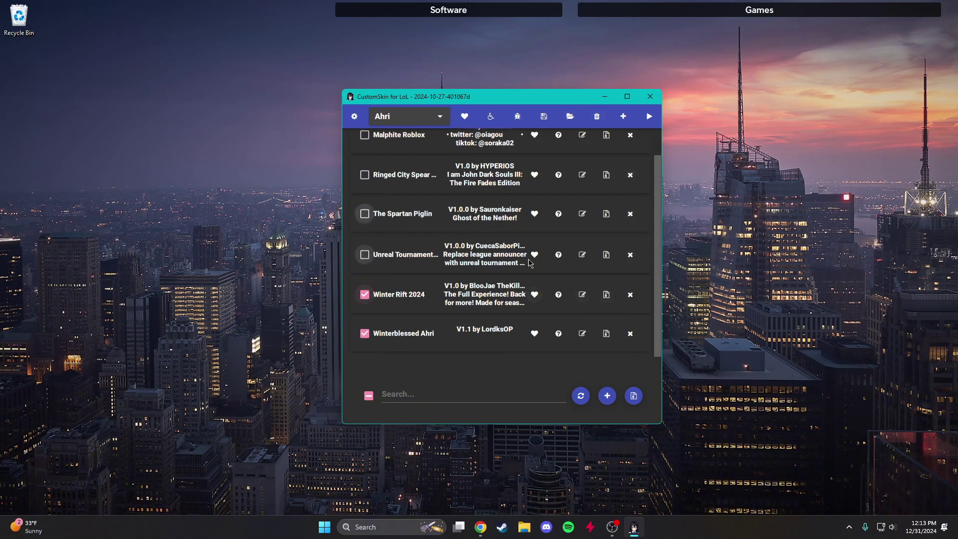
scroll(530, 263, up, 1)
click(405, 117)
click(399, 168)
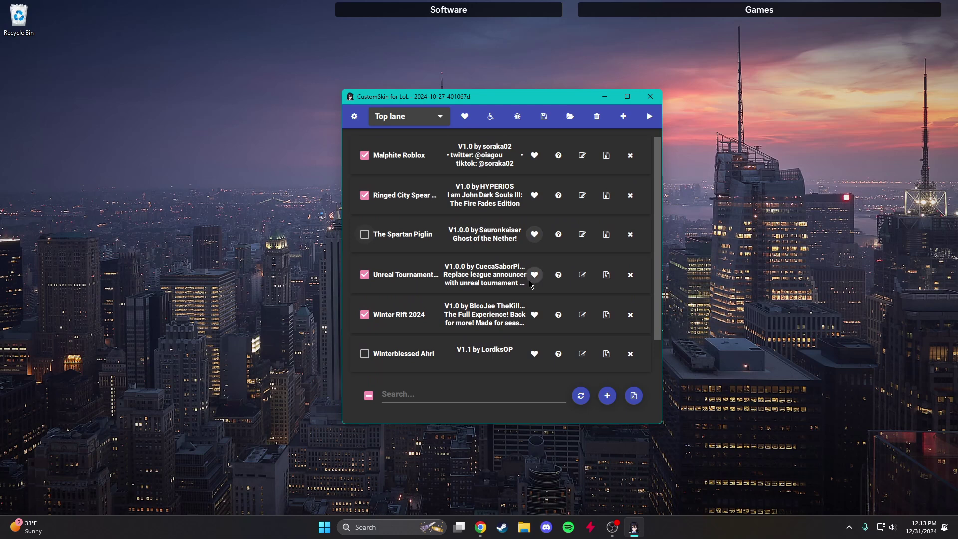
Run the enabled mods of the Top lane profile and stop them again
click(649, 117)
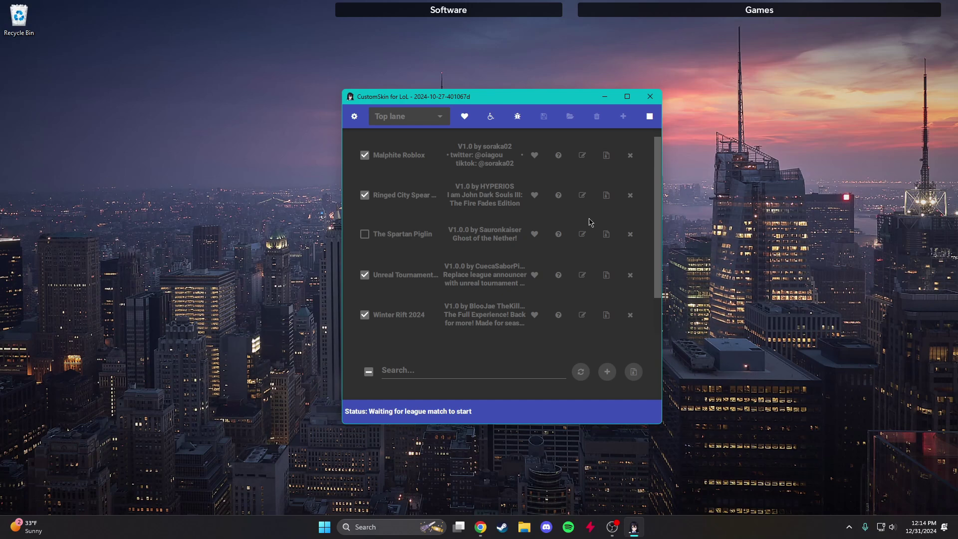
click(650, 116)
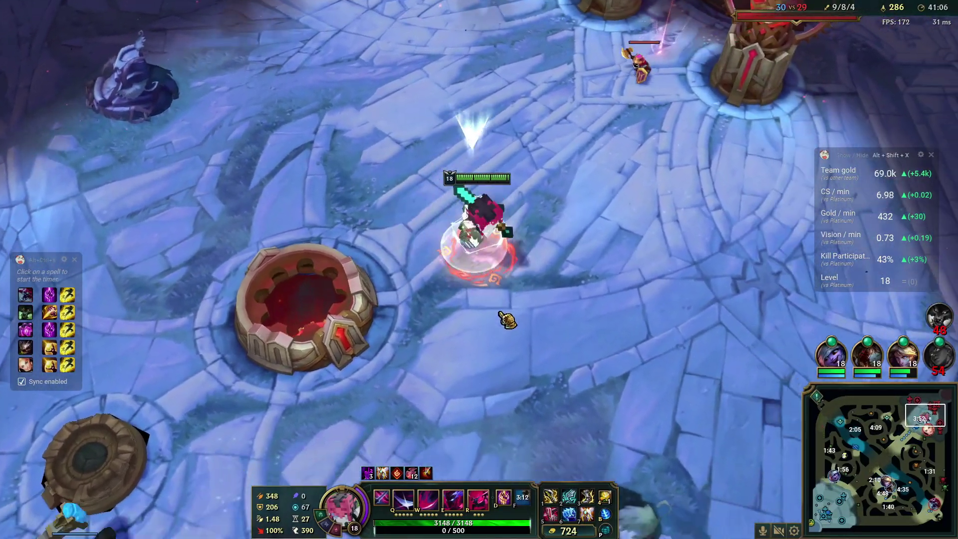
key(q)
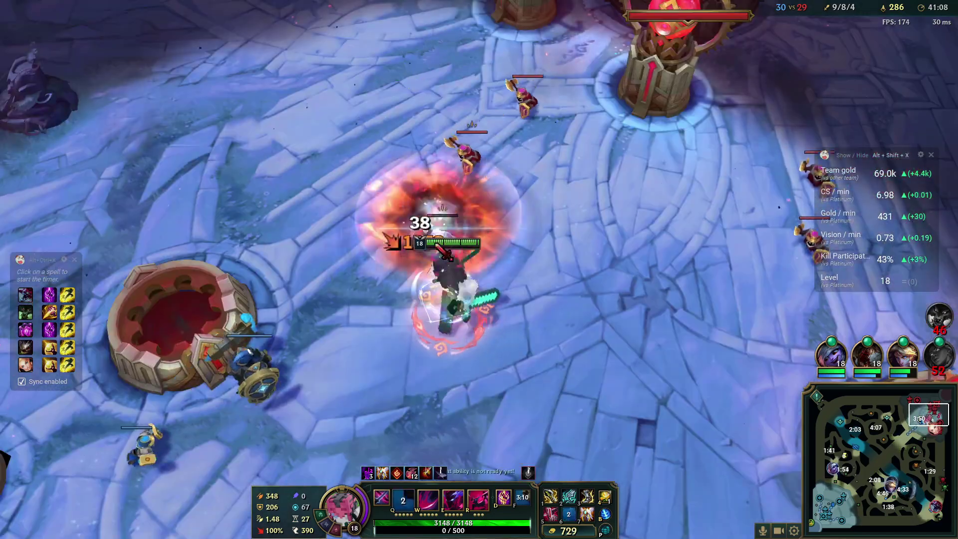
right_click(381, 310)
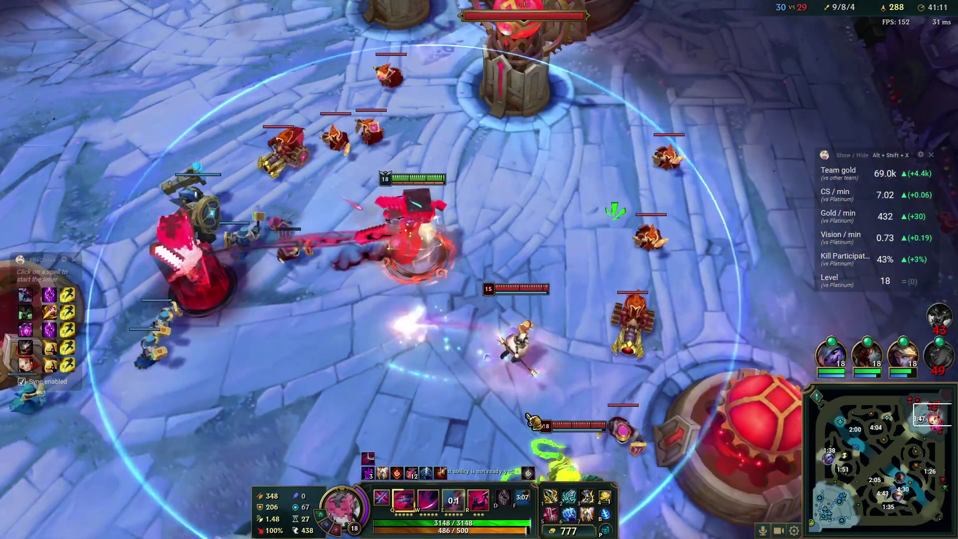
key(w)
right_click(644, 327)
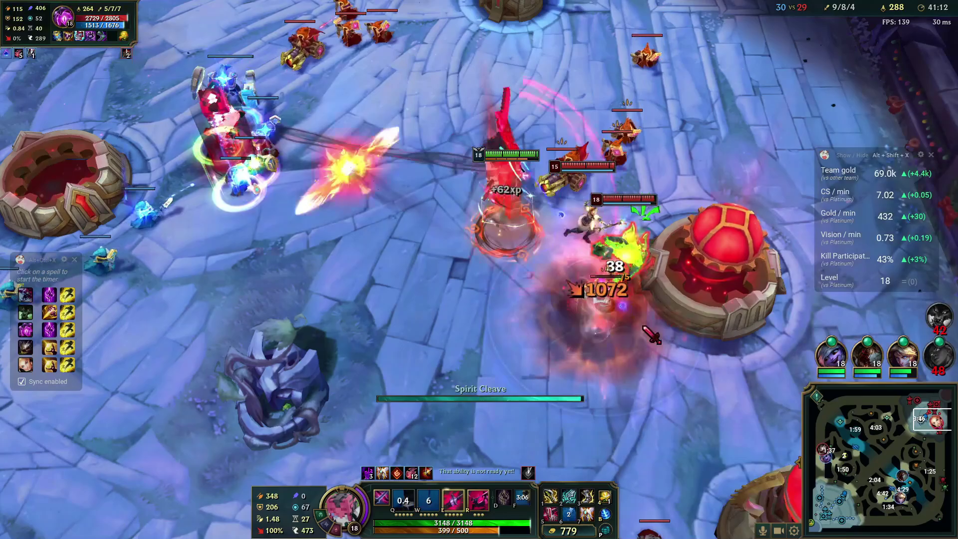
key(r)
right_click(394, 190)
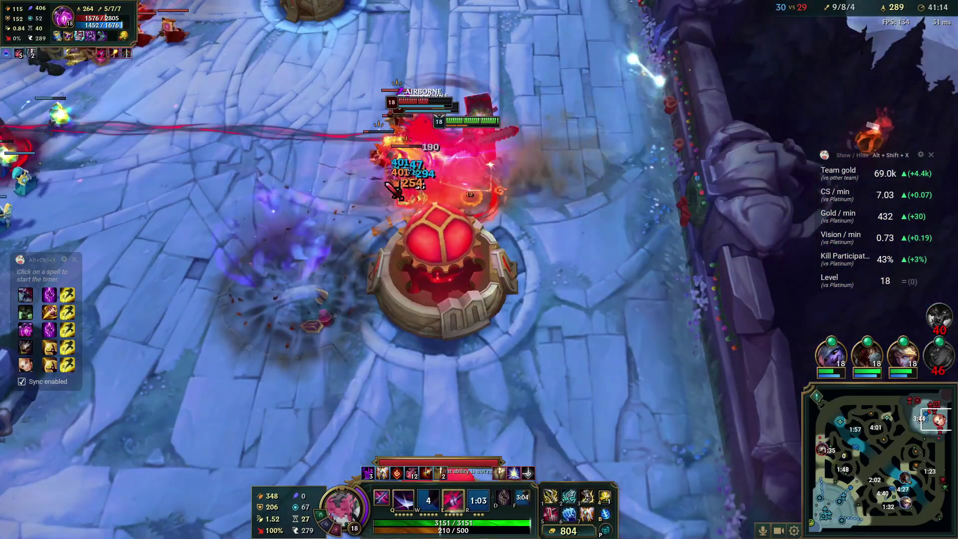
right_click(429, 186)
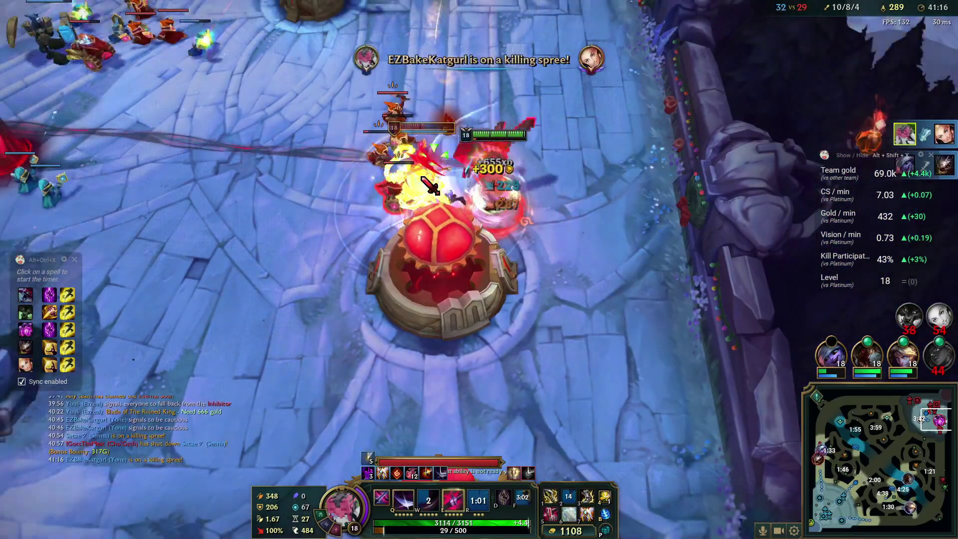